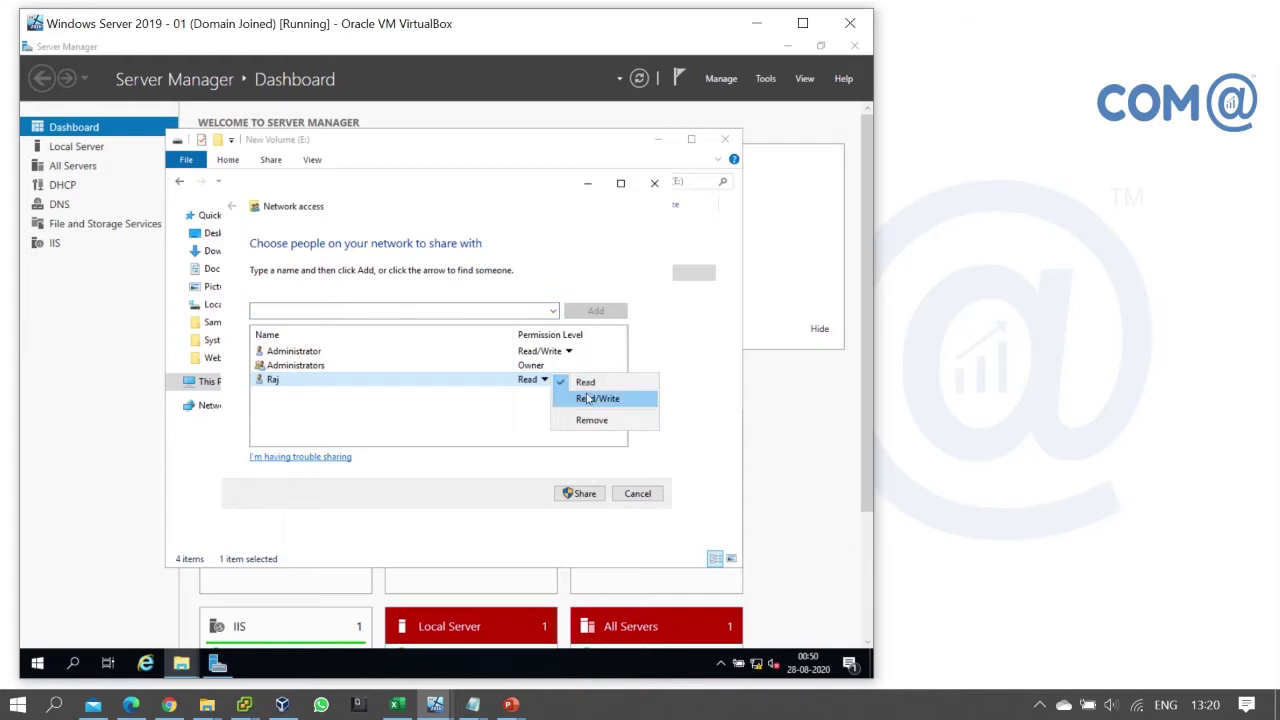
- Finish sharing the Sample2 folder on the E: volume with the added user at Read/Write permission
left_click(585, 493)
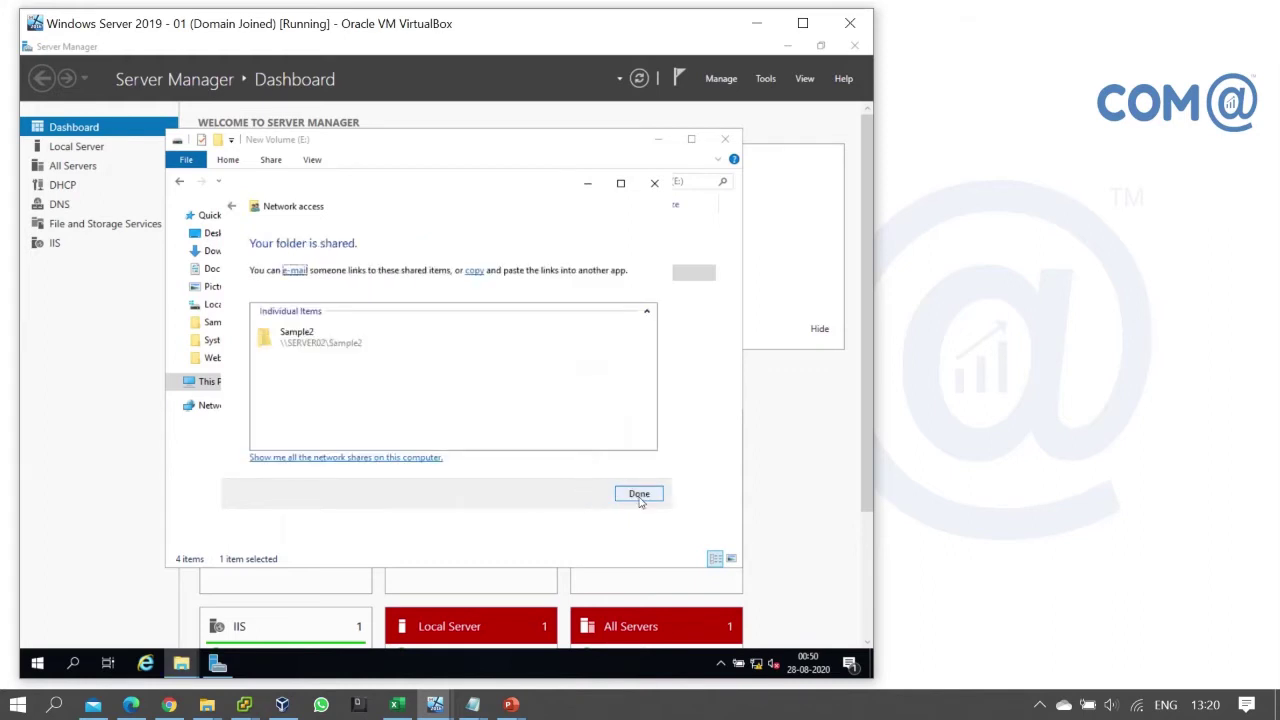
left_click(637, 493)
- Share the Sample1 folder with the same specific user as Sample2, granting Read/Write permission
left_click(362, 259)
right_click(362, 259)
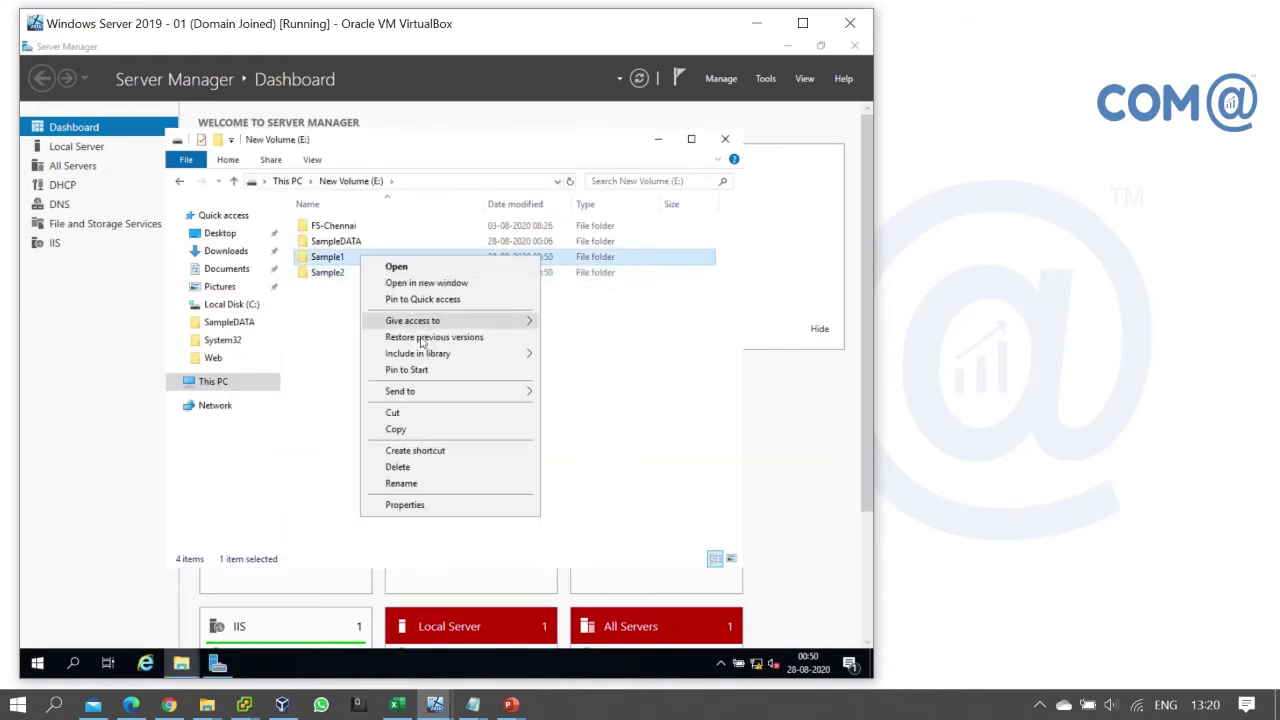
mouse_move(450, 324)
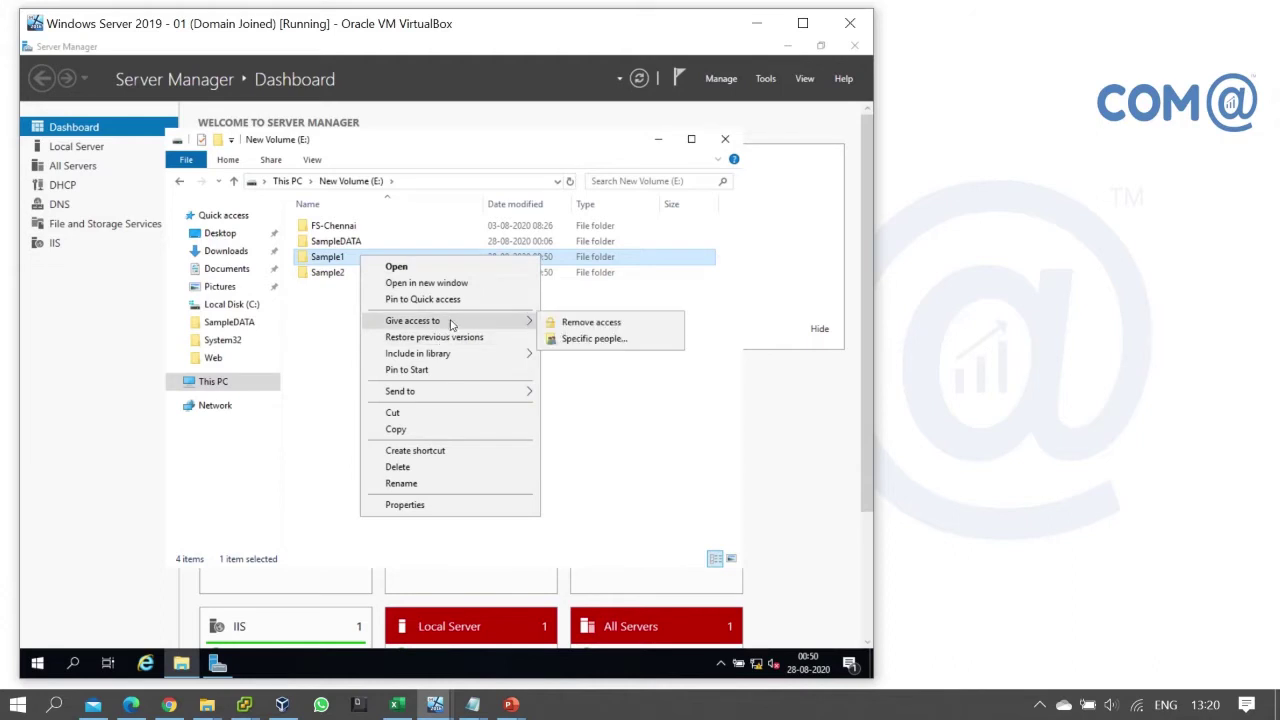
left_click(594, 338)
type("ra")
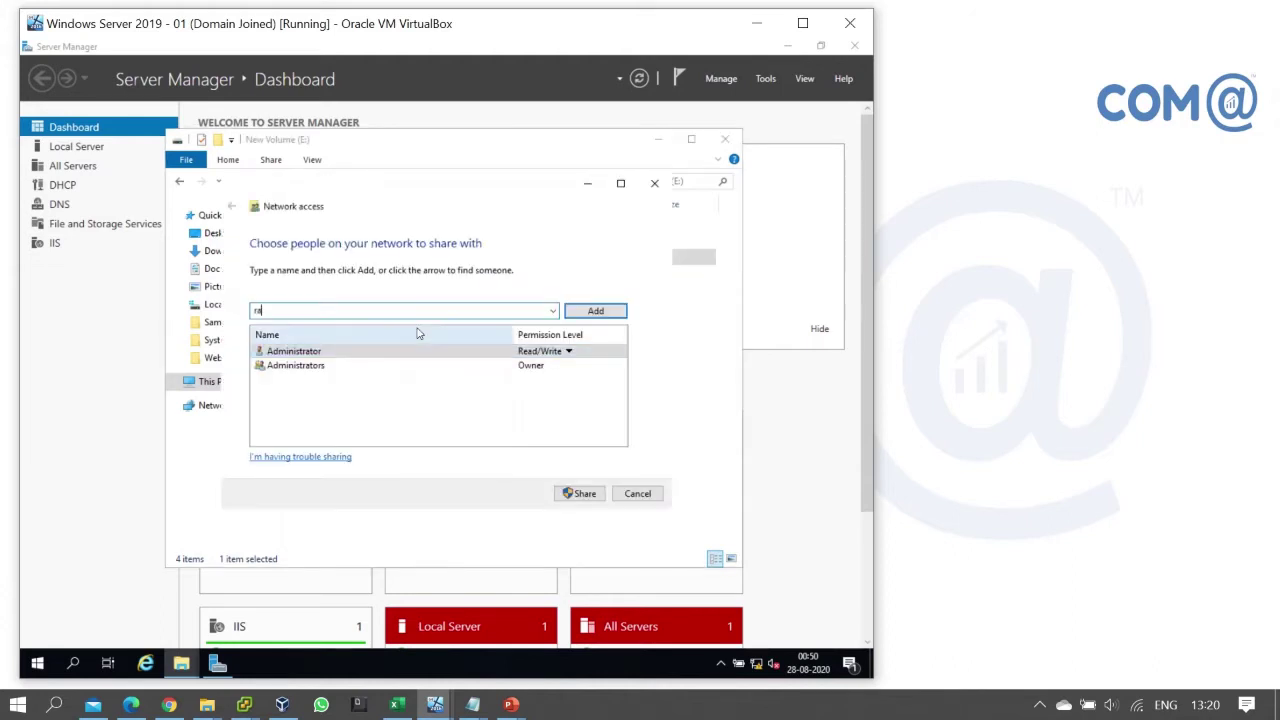
type("j")
key("Return")
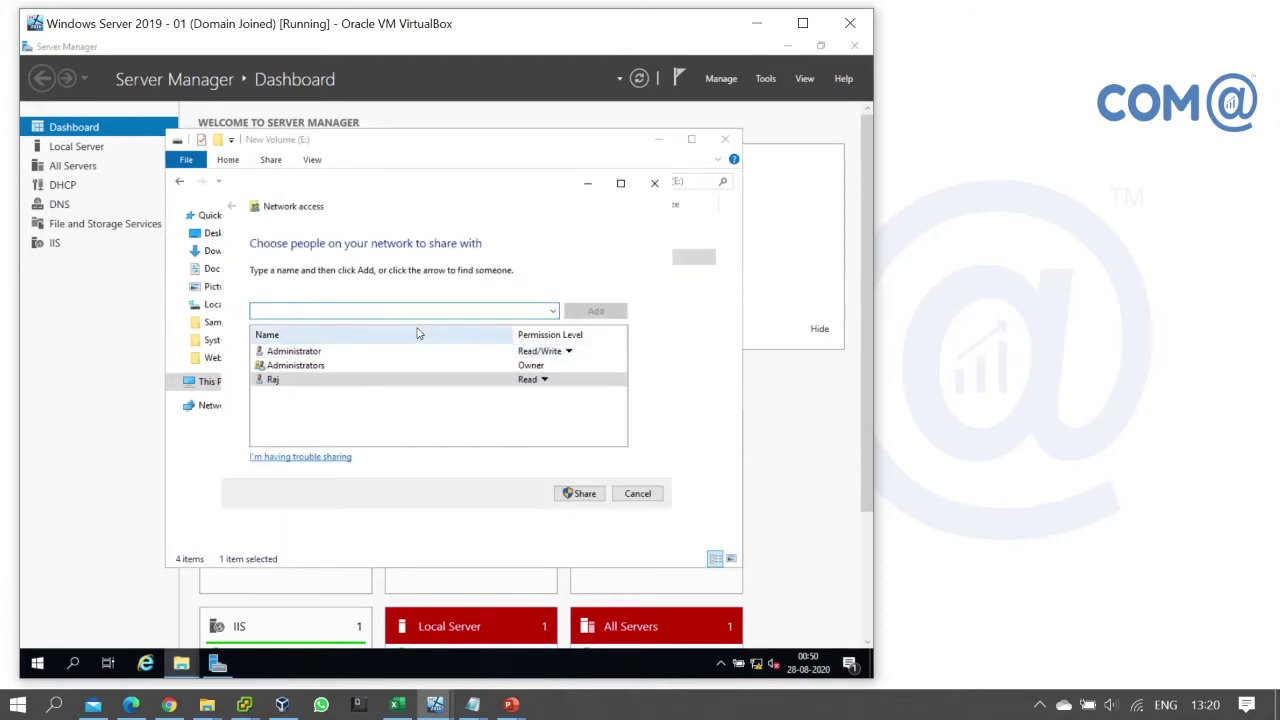
left_click(550, 384)
left_click(587, 404)
left_click(580, 493)
left_click(639, 493)
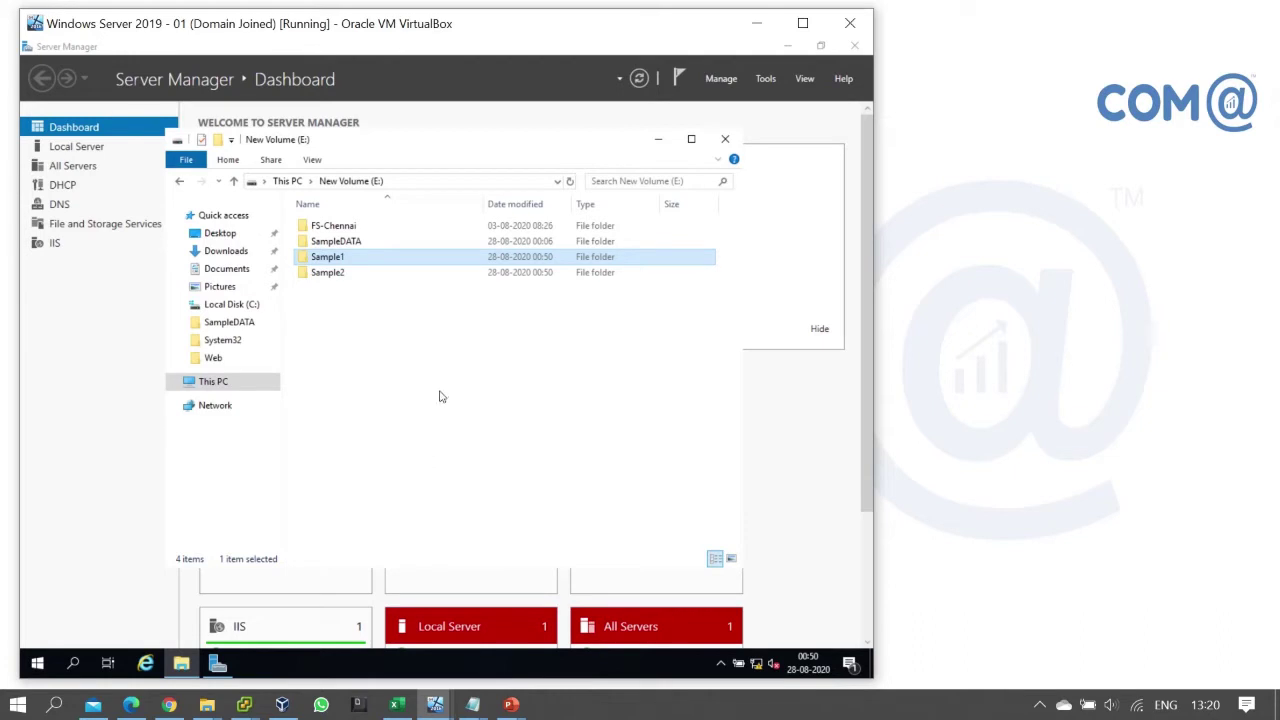
- Switch to the Windows10-01 virtual machine and open the server's network shares at \\192.168.11.2
mouse_move(435, 704)
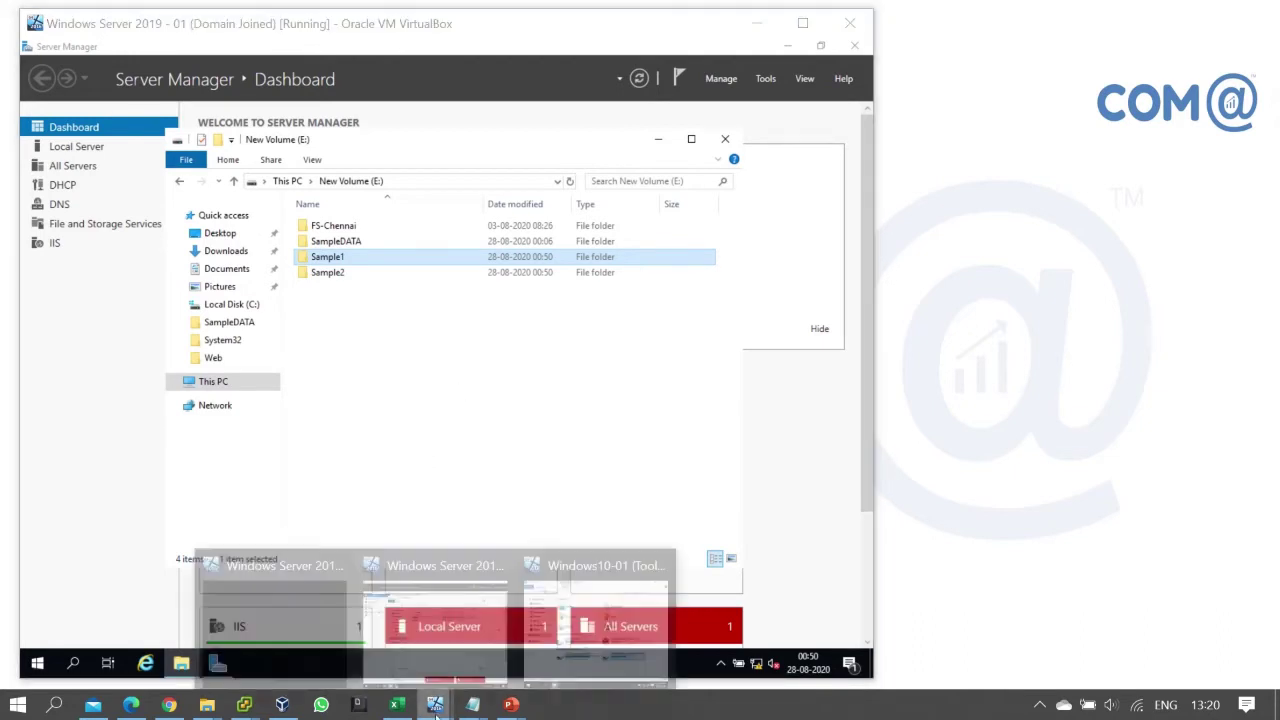
left_click(600, 595)
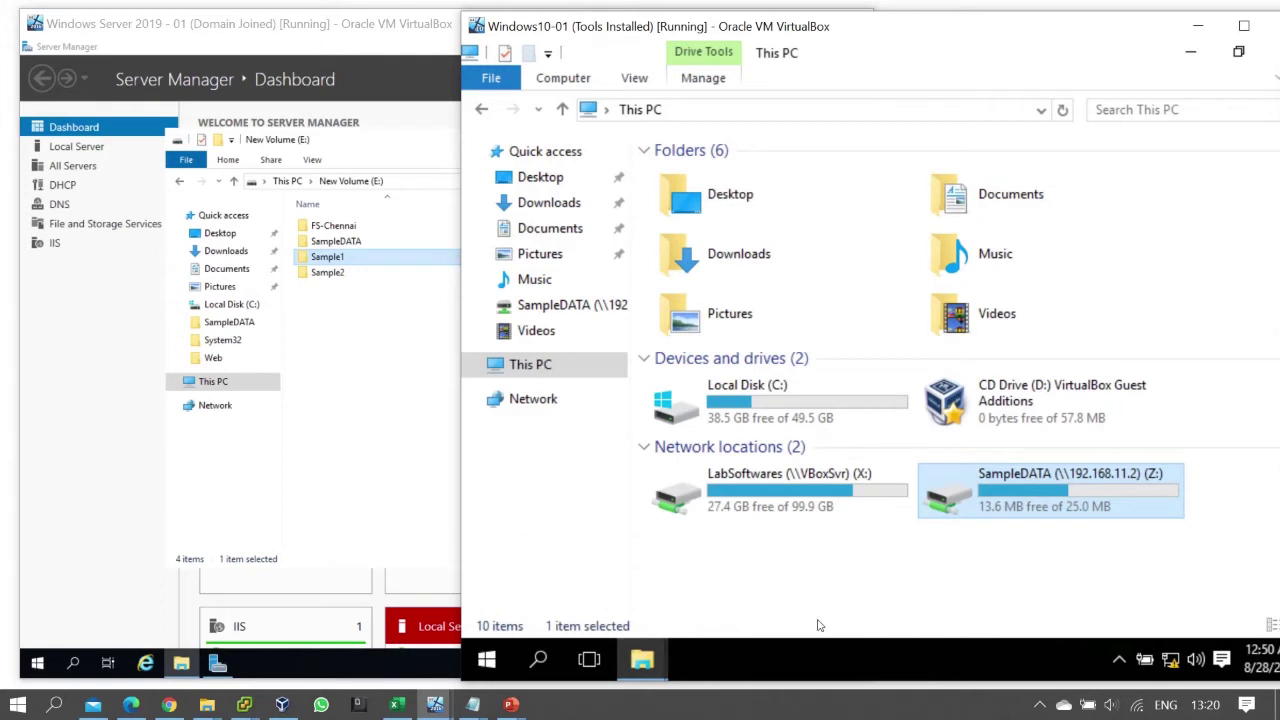
mouse_move(645, 655)
mouse_move(865, 542)
left_click(900, 463)
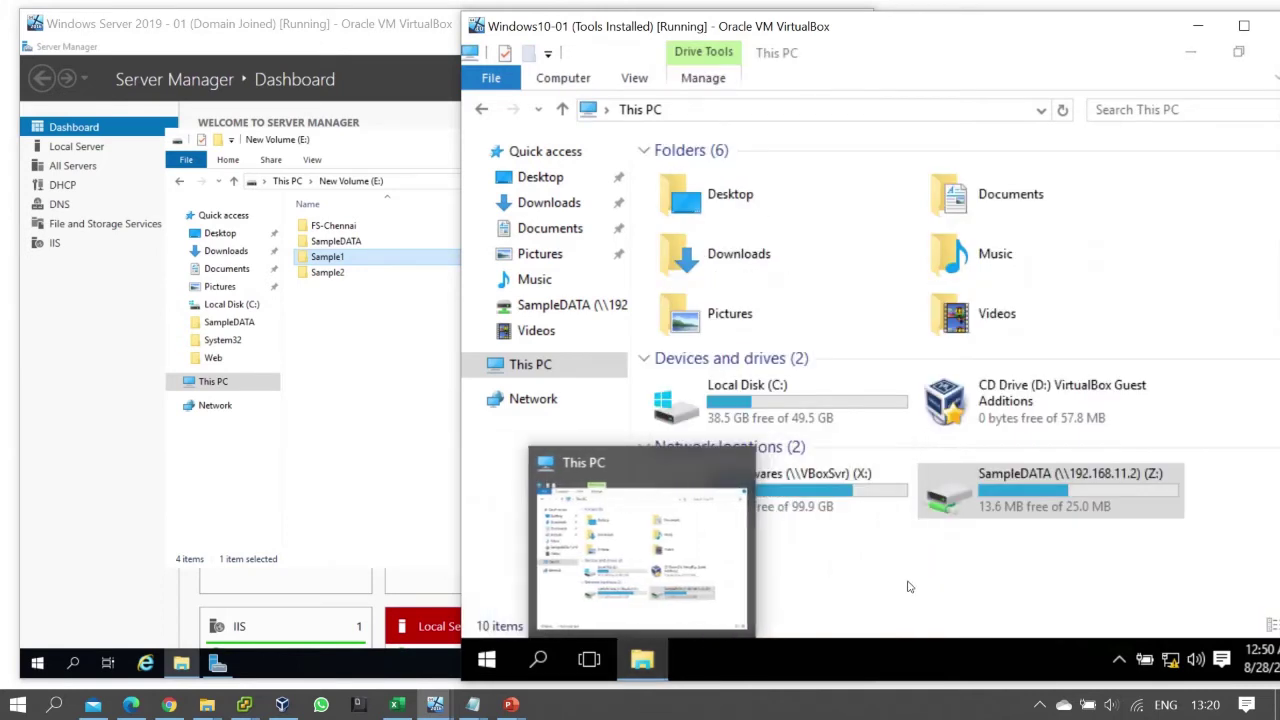
key("super+r")
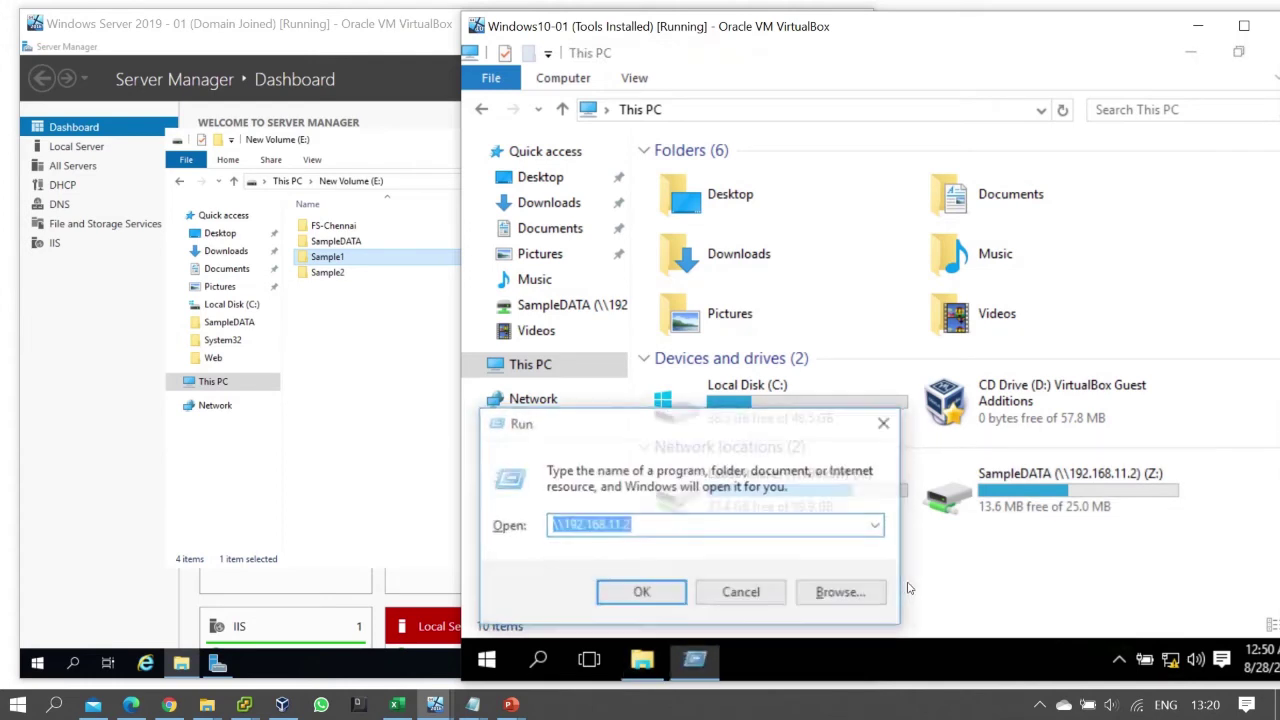
key("Return")
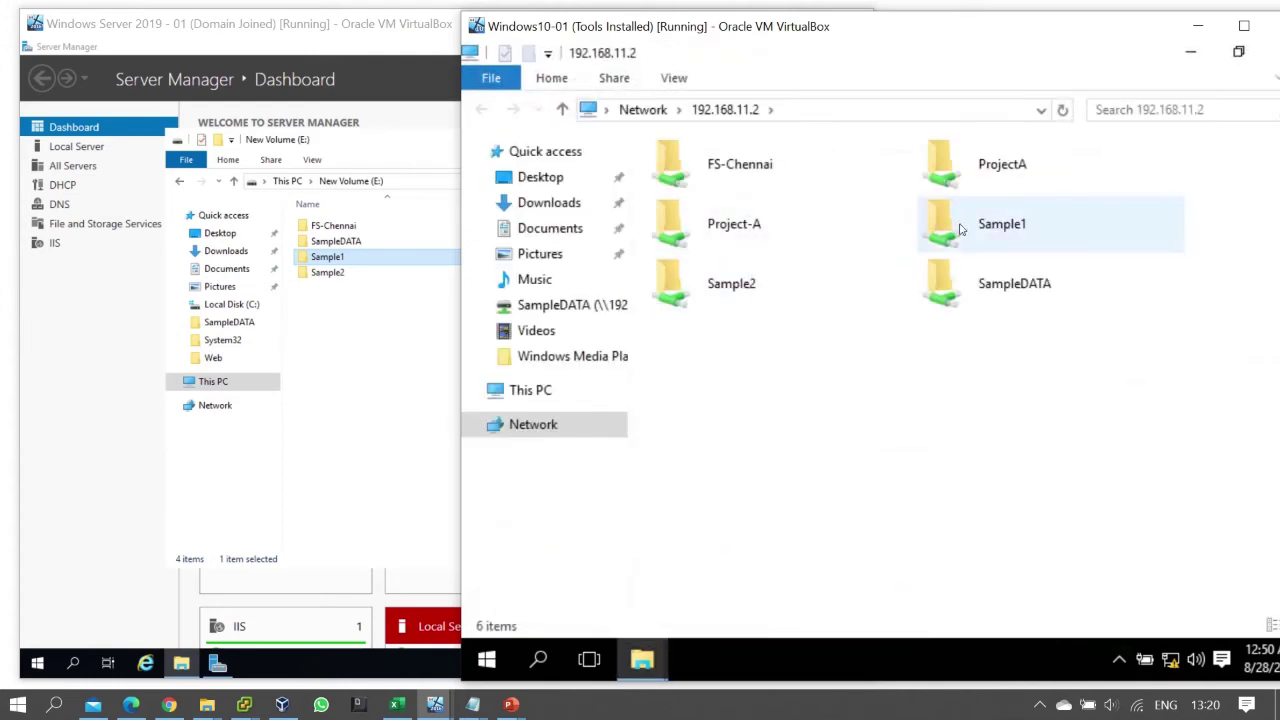
- Map the Sample1 share as network drive Y: with reconnection at sign-in, and close the drive window
left_click(960, 230)
right_click(960, 230)
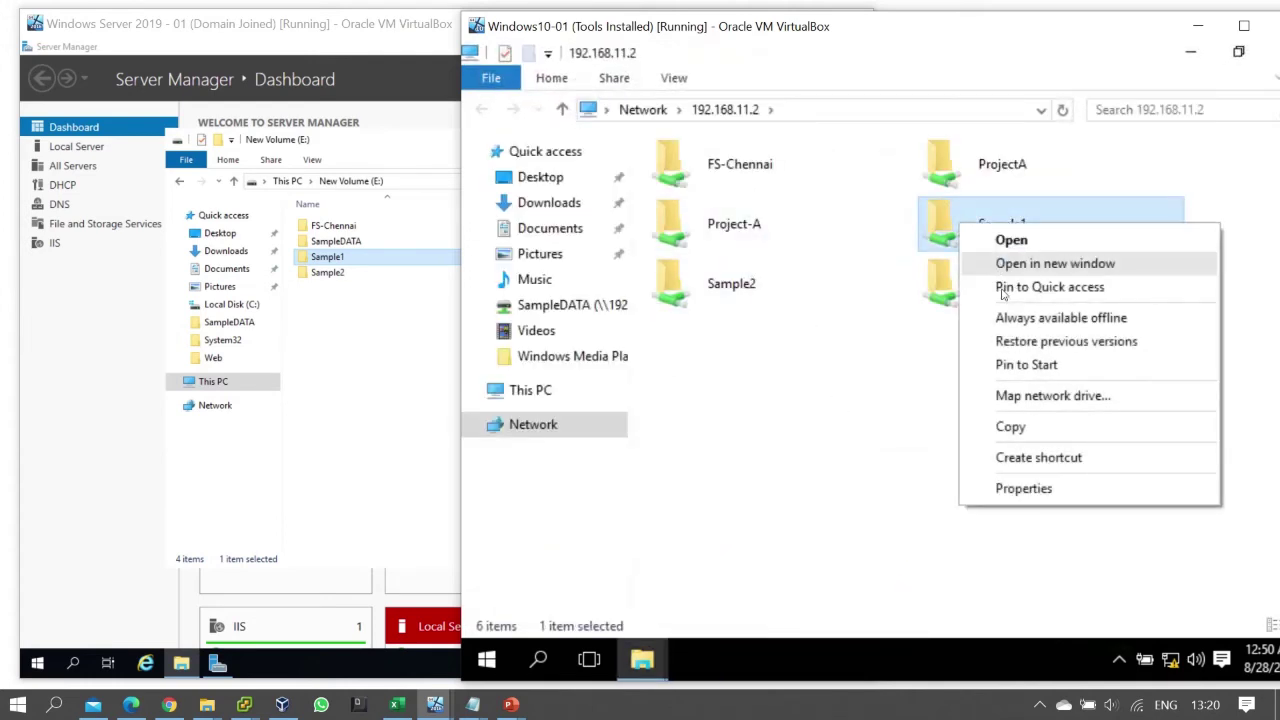
left_click(1041, 397)
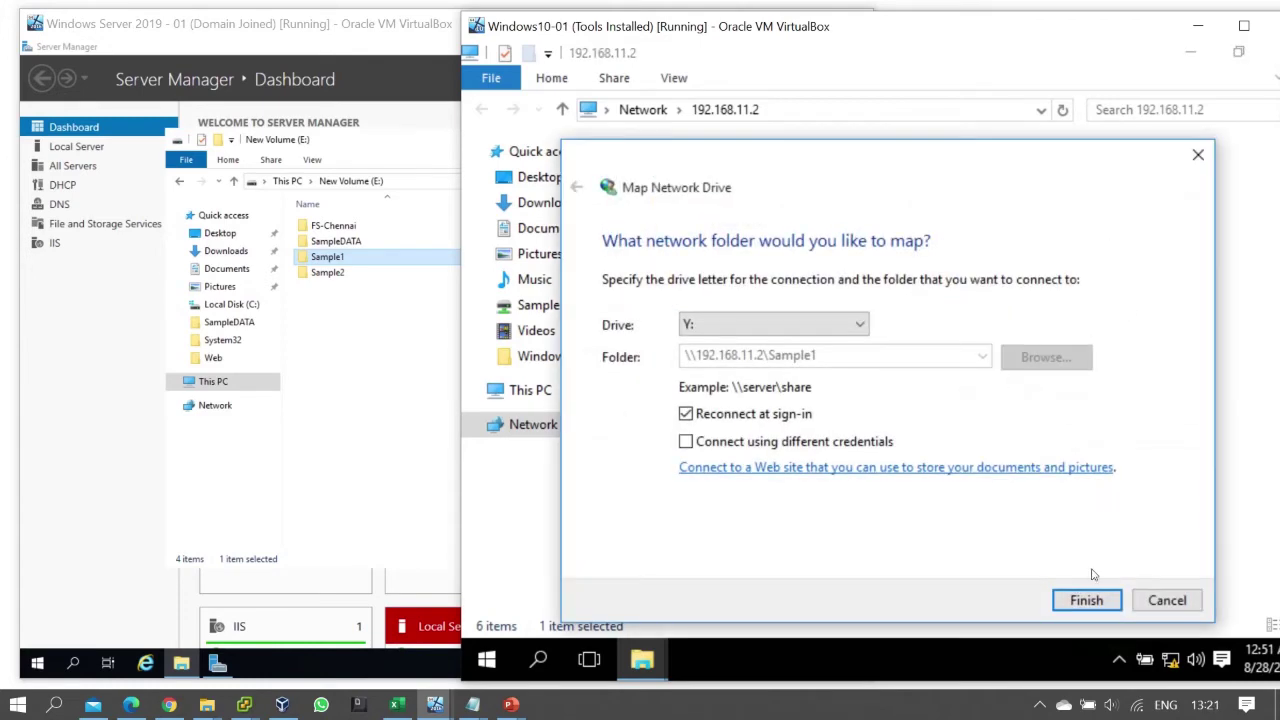
left_click(1082, 608)
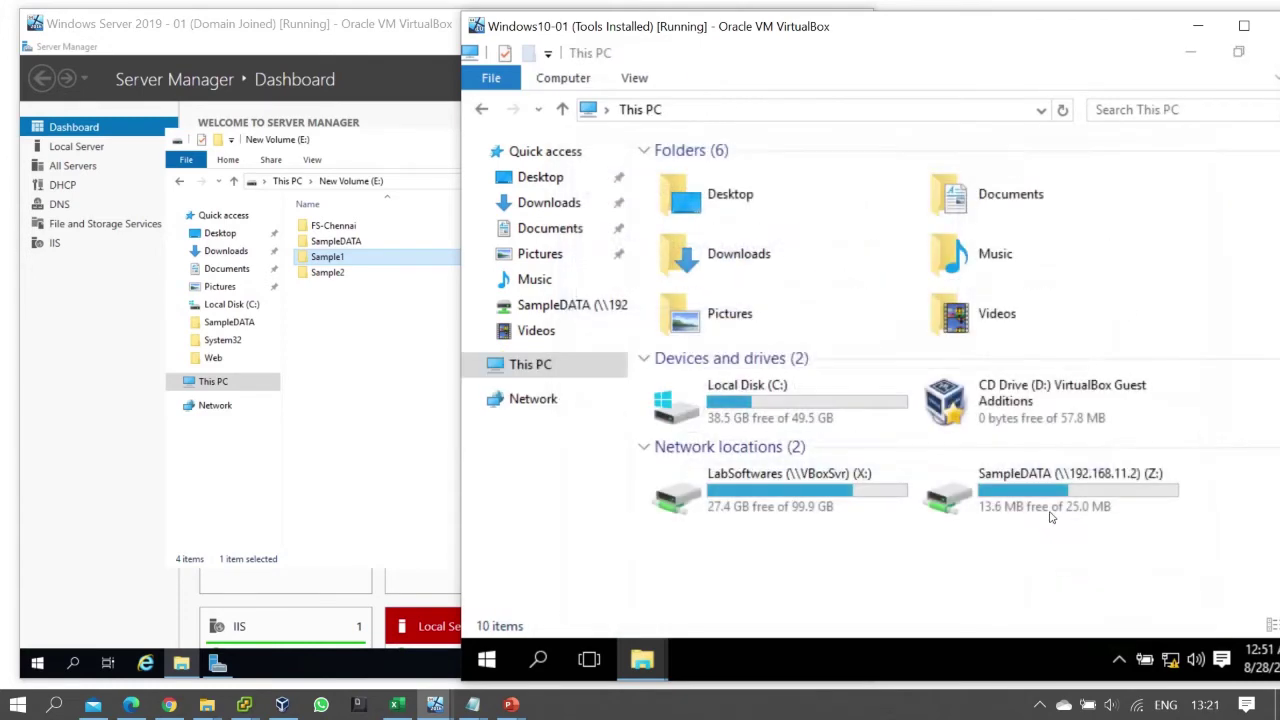
left_click(1272, 52)
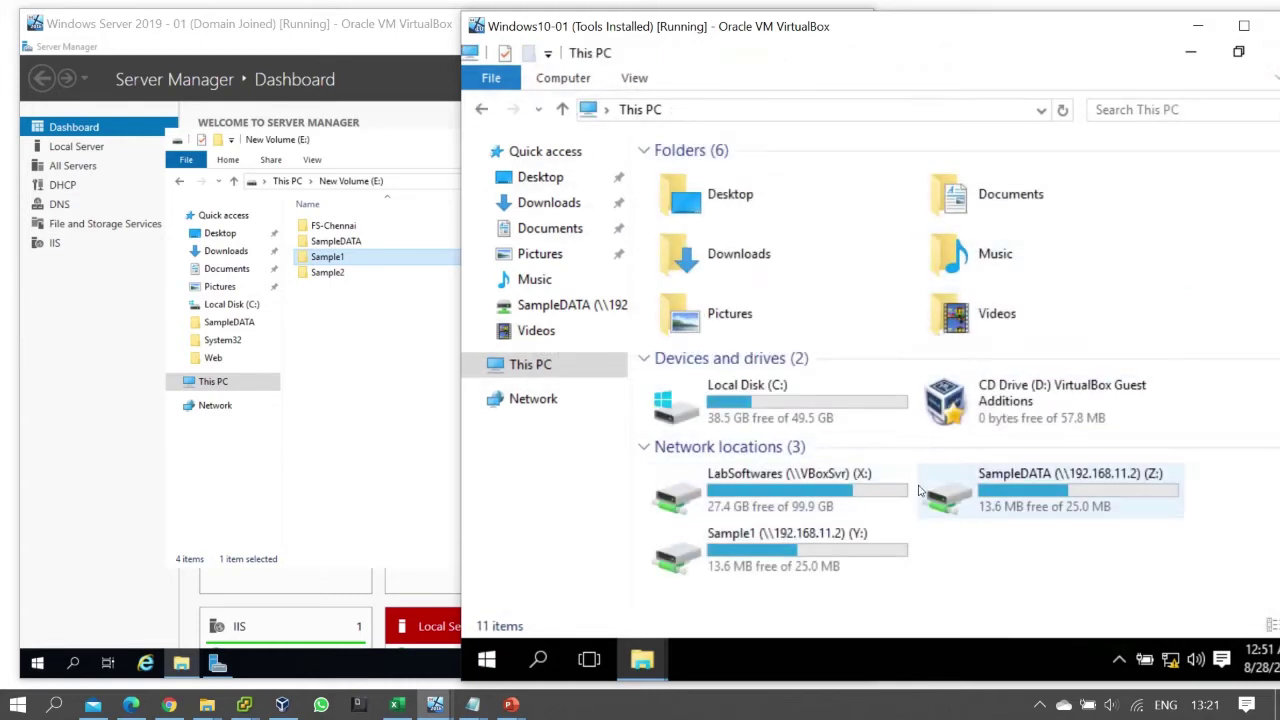
left_click(1273, 78)
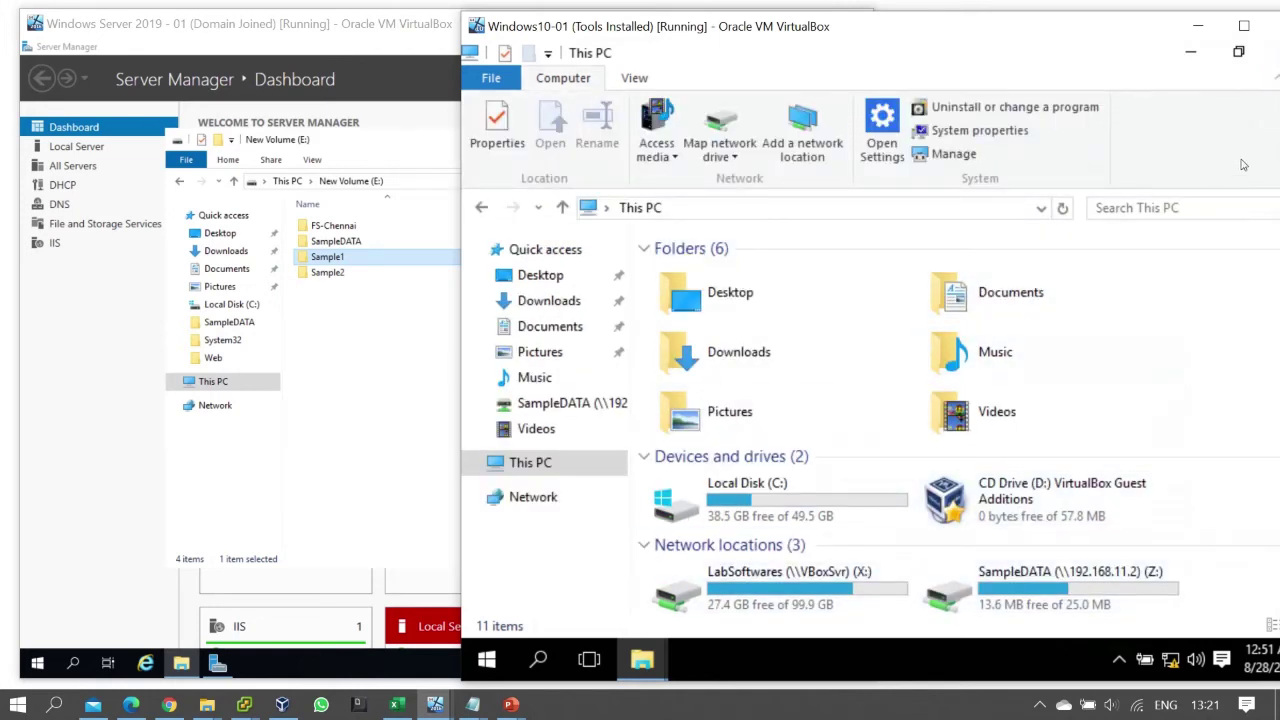
left_click(1274, 80)
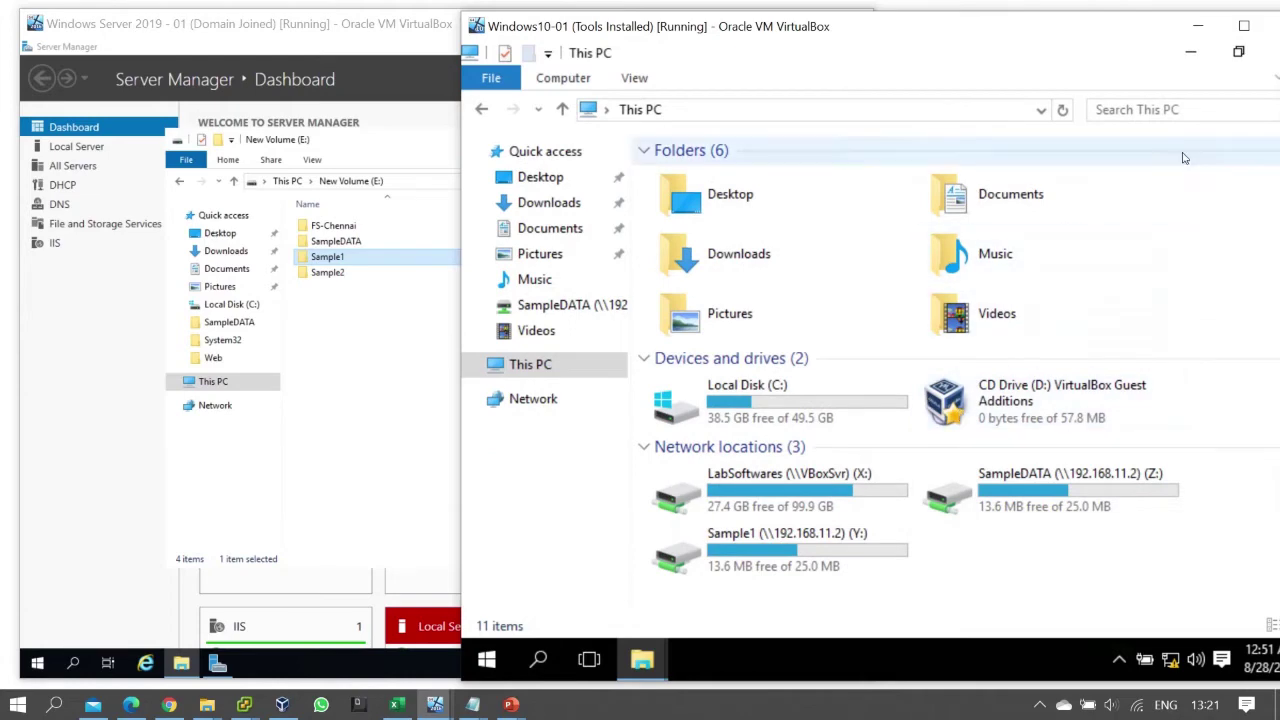
left_click(1275, 80)
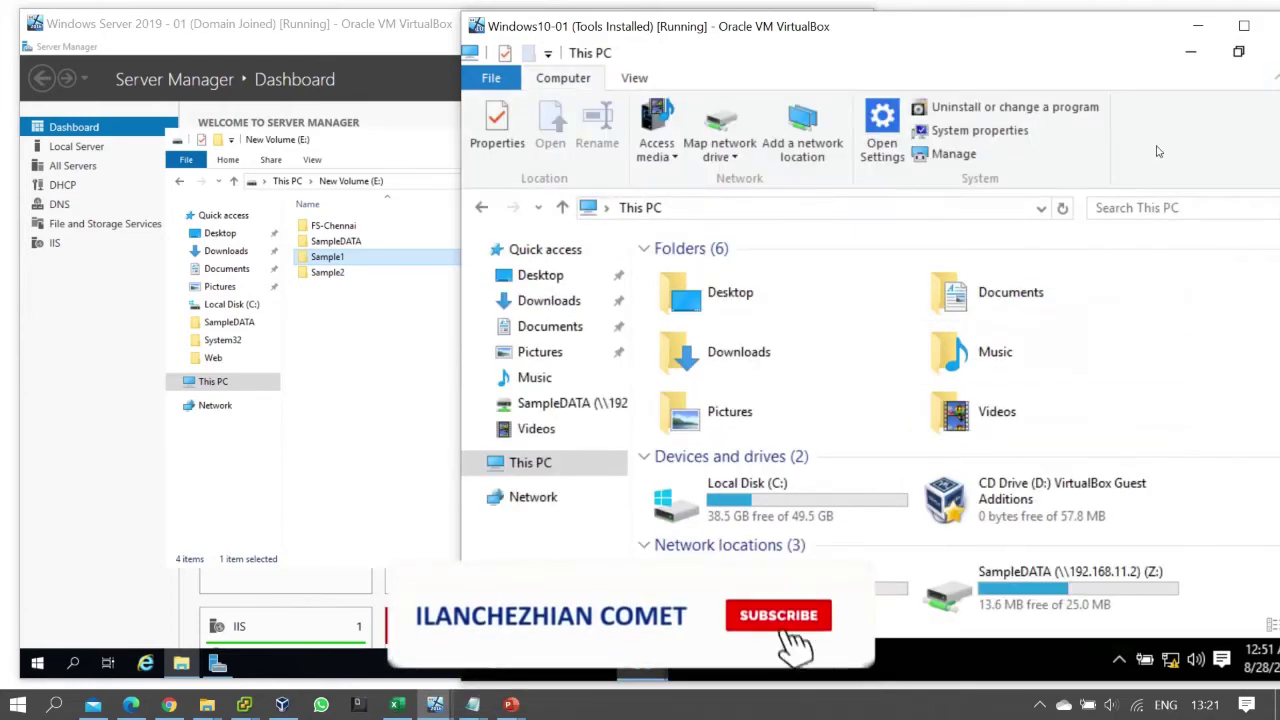
left_click(1275, 80)
left_click(1275, 80)
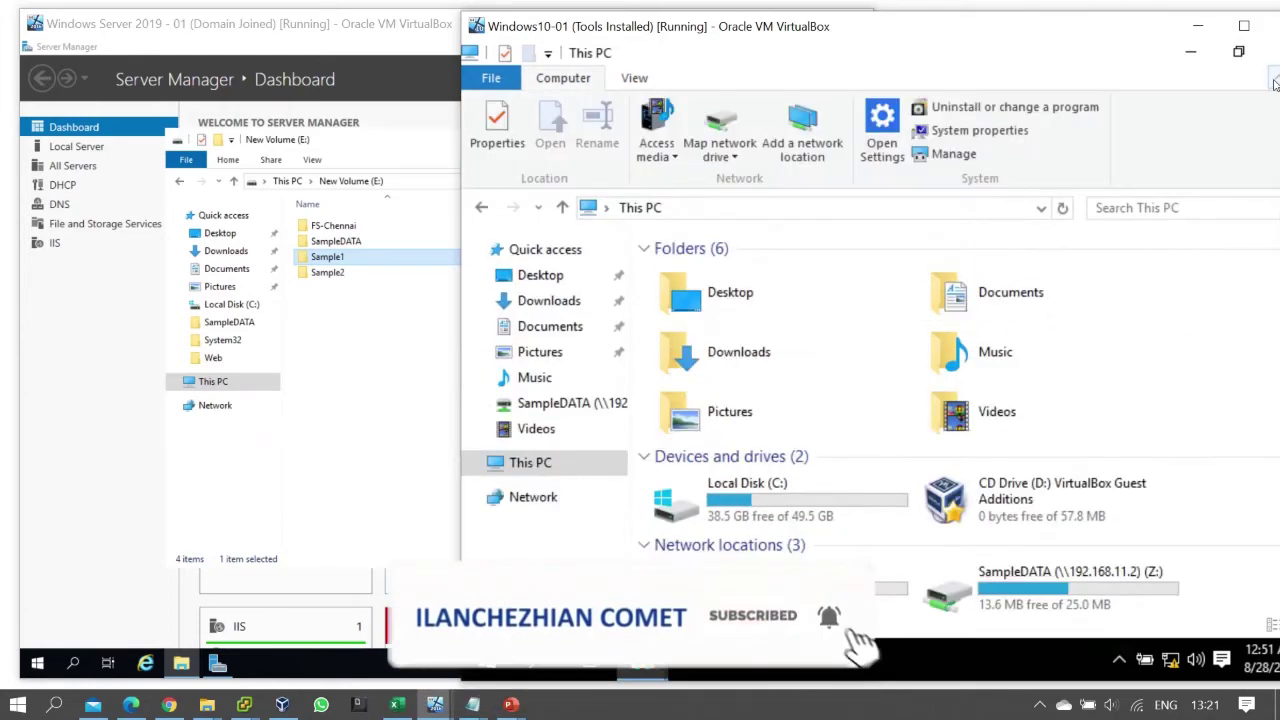
left_click(1275, 80)
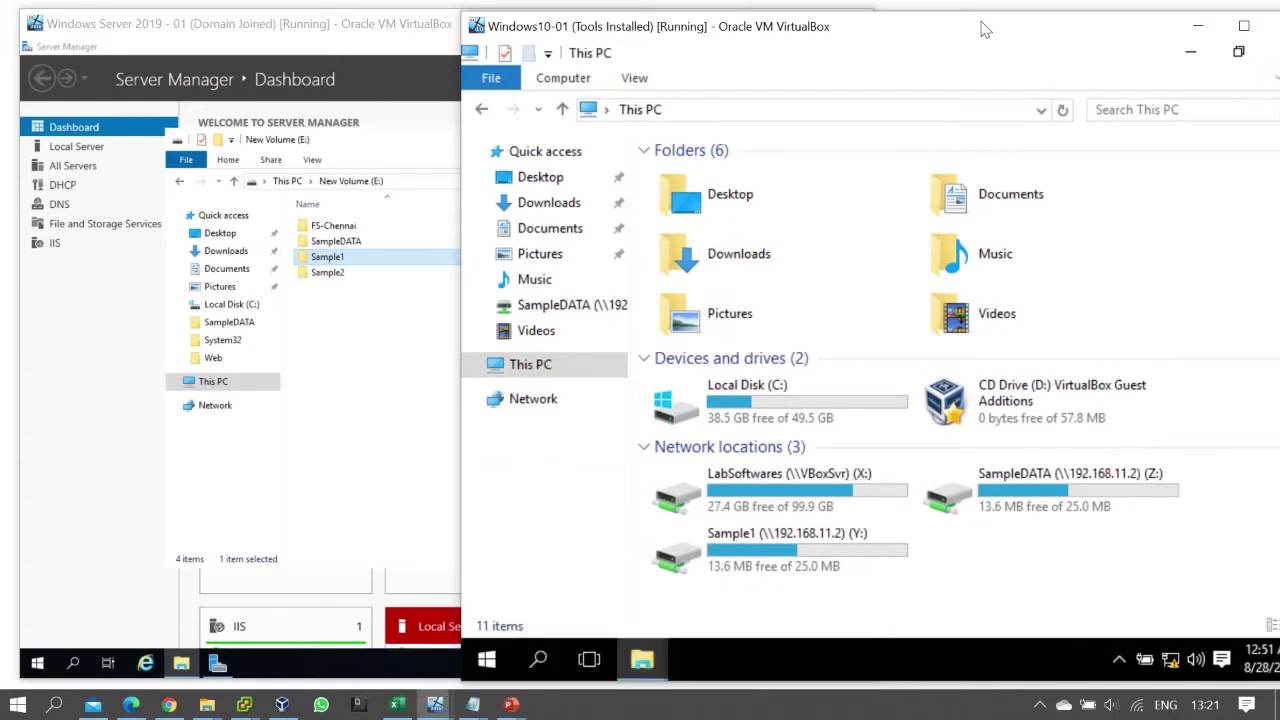
- Bring the whole Windows 10 machine into view and map the Sample2 share as network drive W: with reconnection at sign-in
left_click_drag(983, 29, 925, 27)
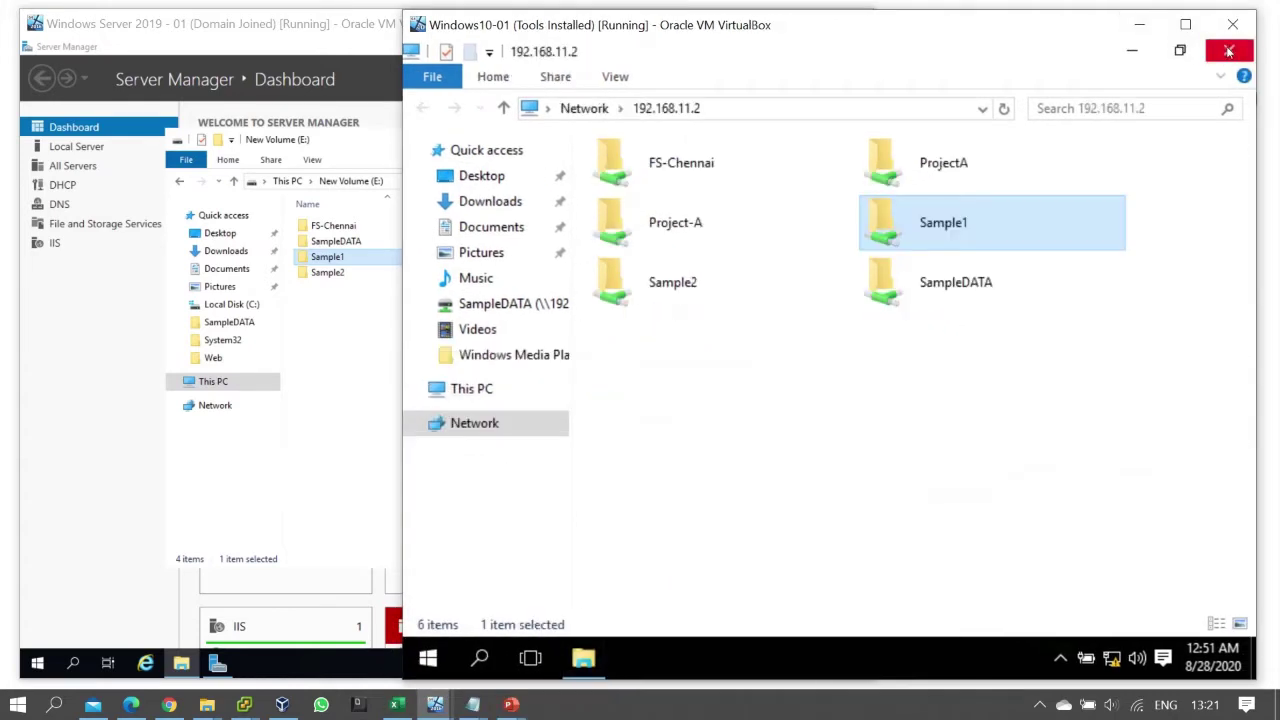
right_click(655, 283)
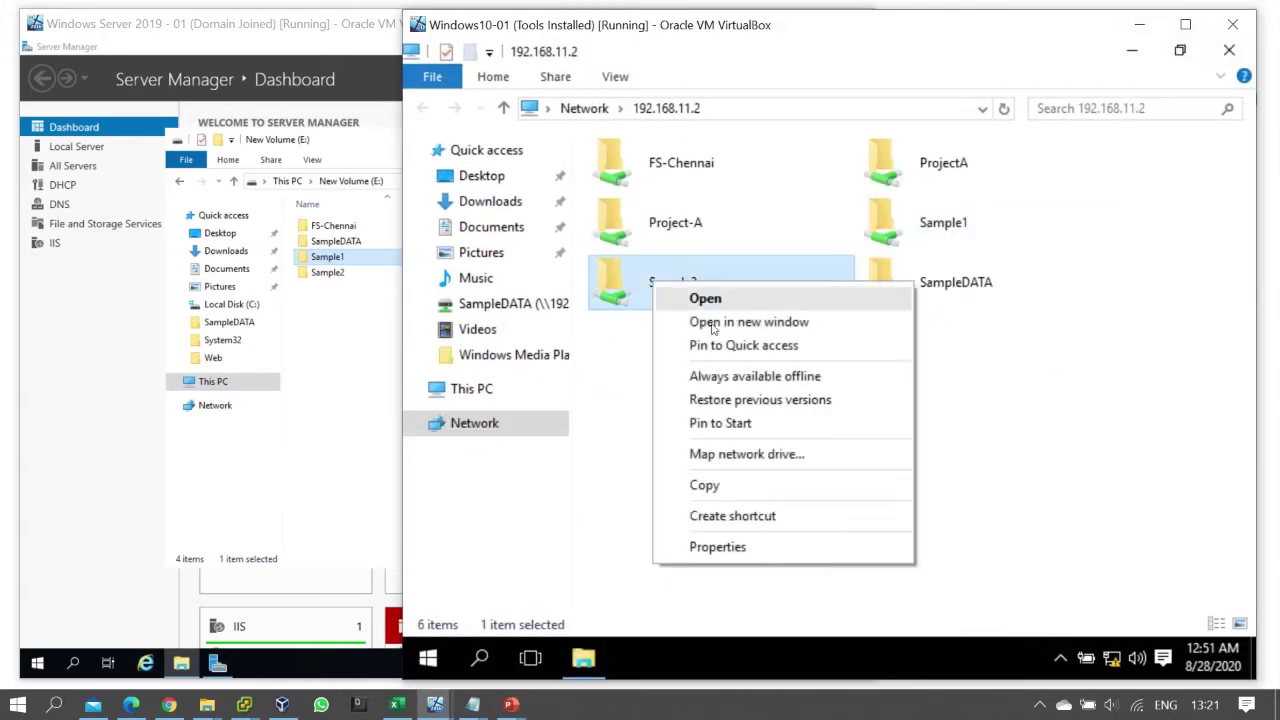
left_click(745, 454)
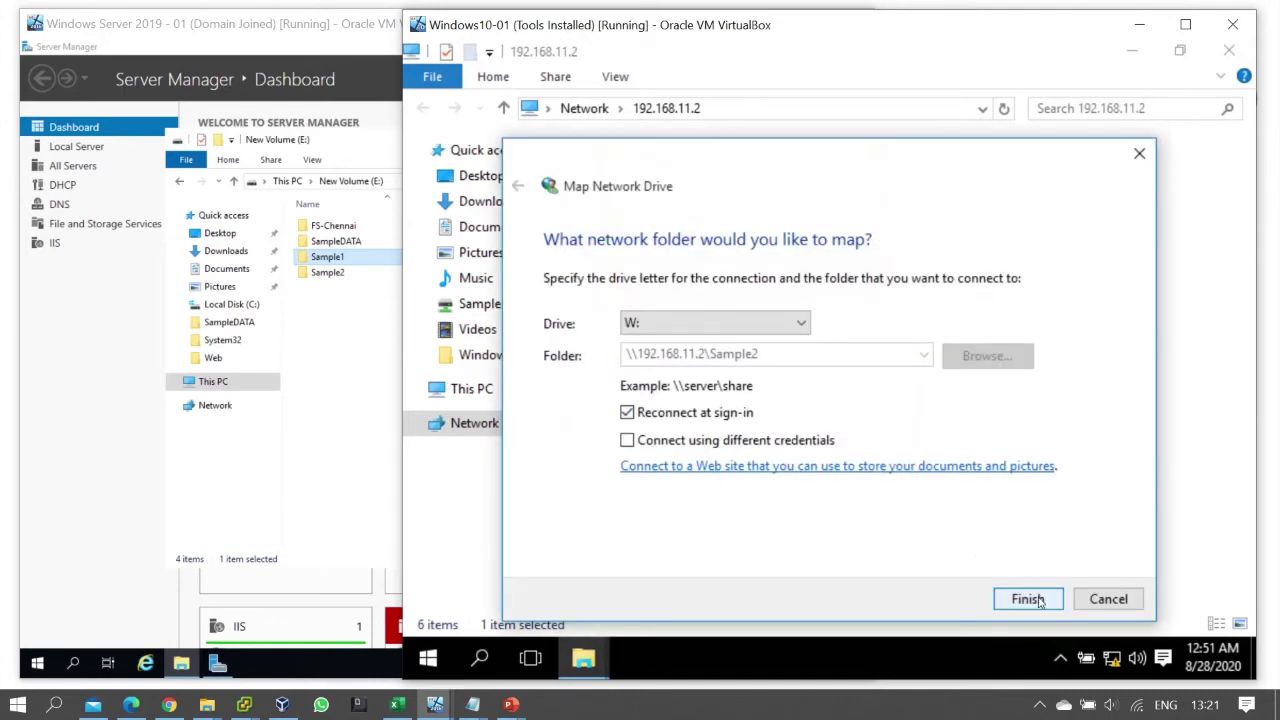
left_click(1027, 599)
left_click(1229, 50)
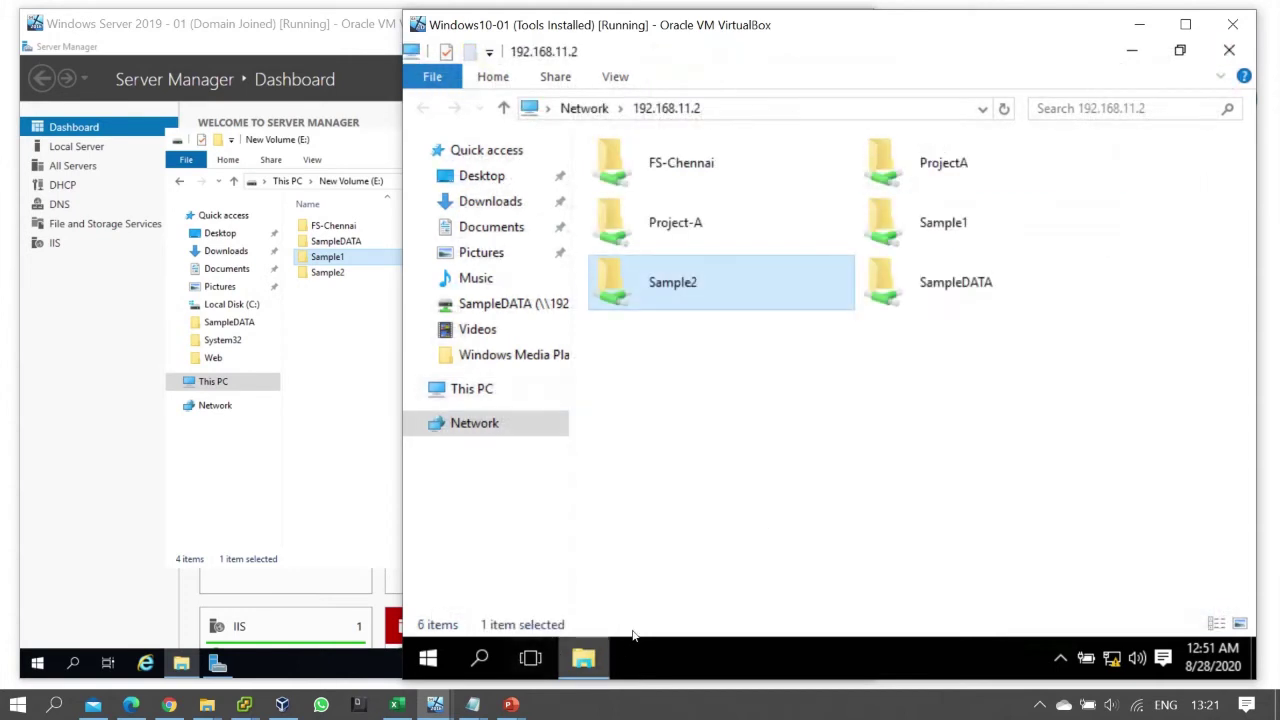
- Examine the capacity and free space of the mapped Sample2, Sample1 and SampleDATA drives in This PC
left_click(466, 388)
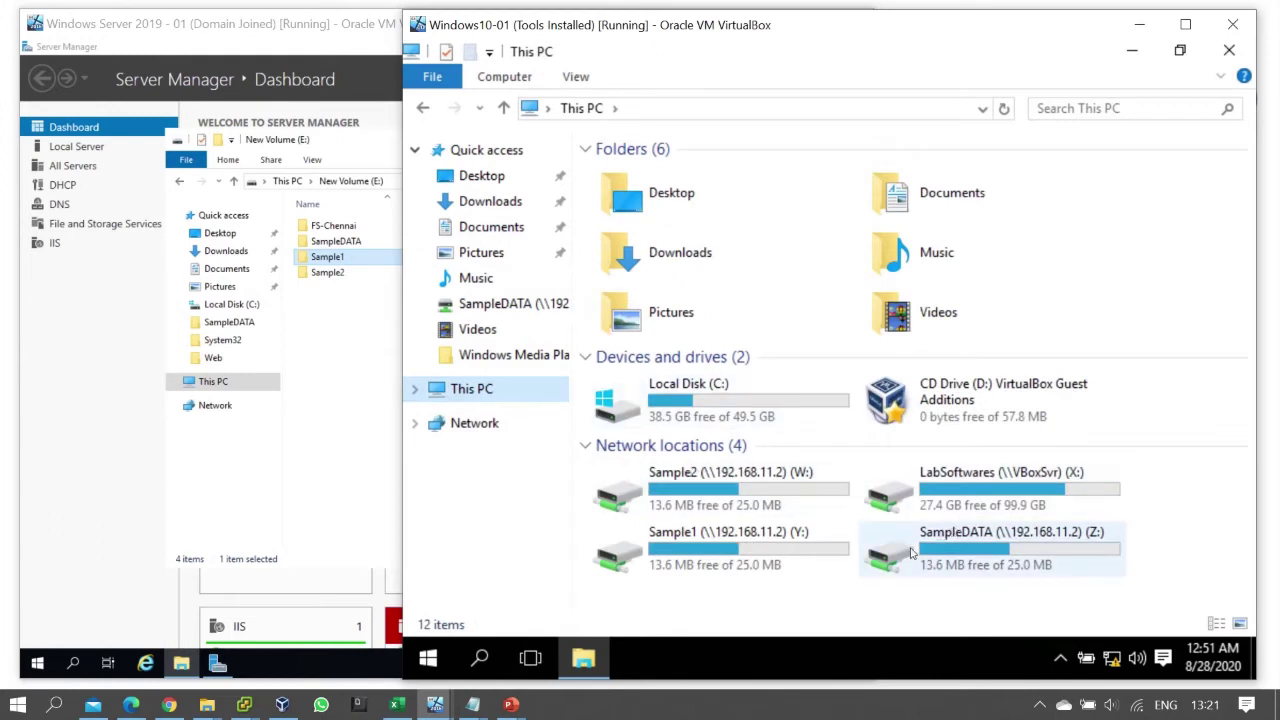
left_click(708, 493)
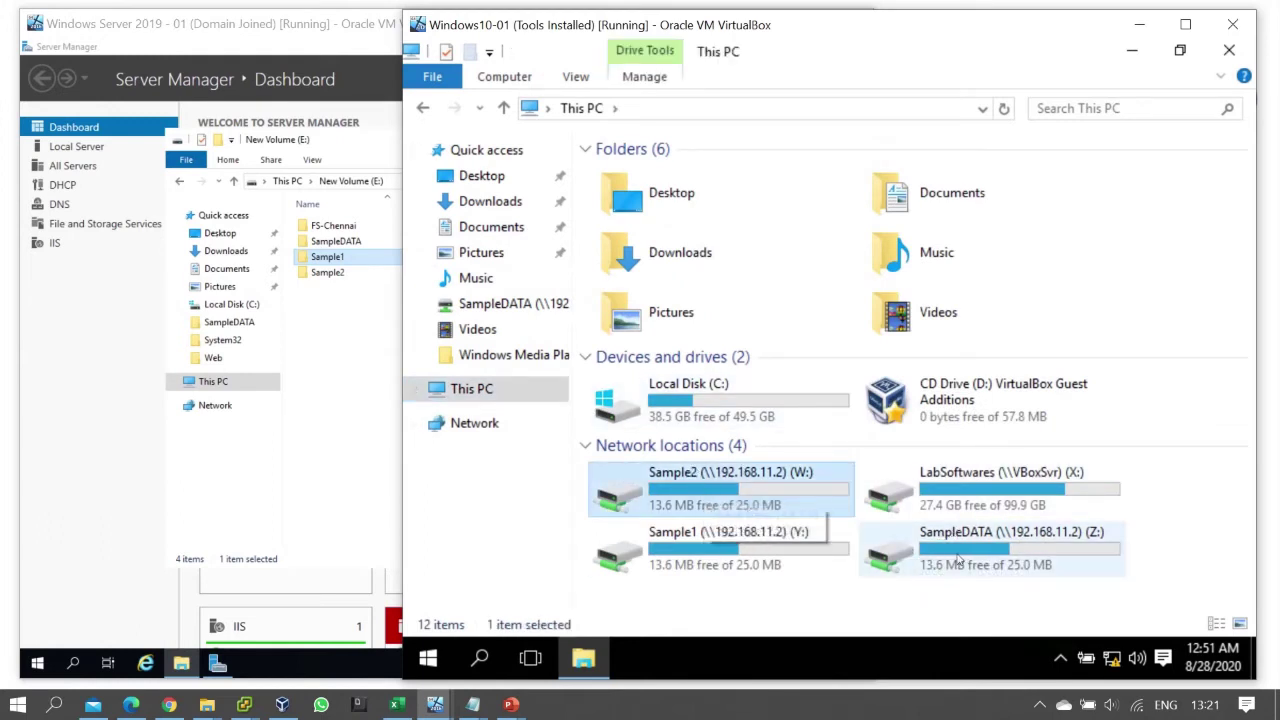
left_click(775, 560)
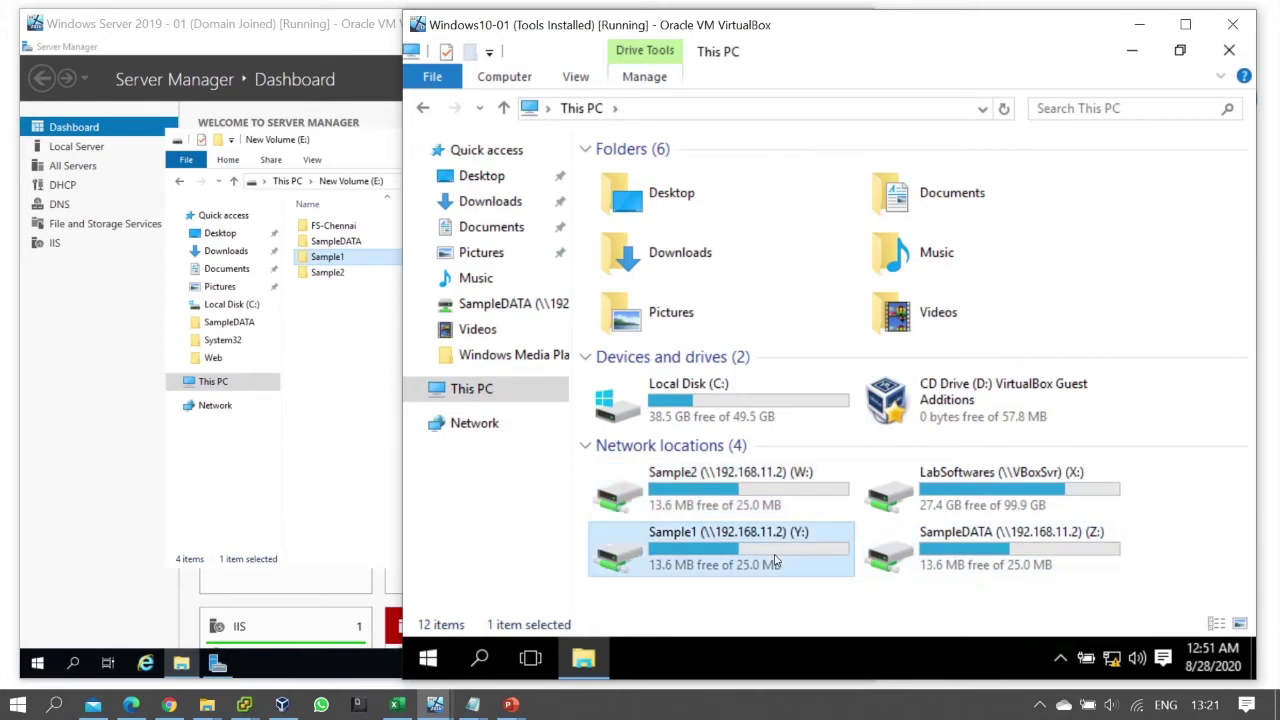
left_click(968, 566)
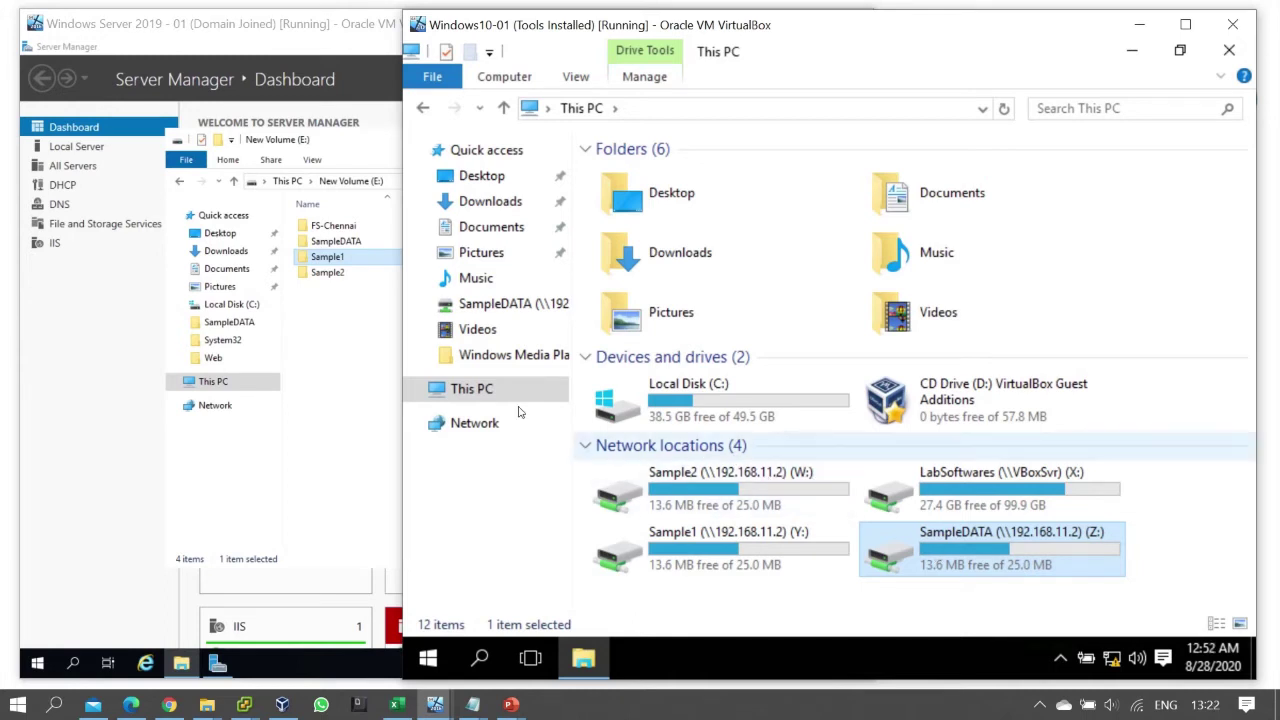
- Return to the Windows Server 2019 machine and start a role-based Add Roles and Features installation on Server02, continuing to the server roles
left_click(350, 340)
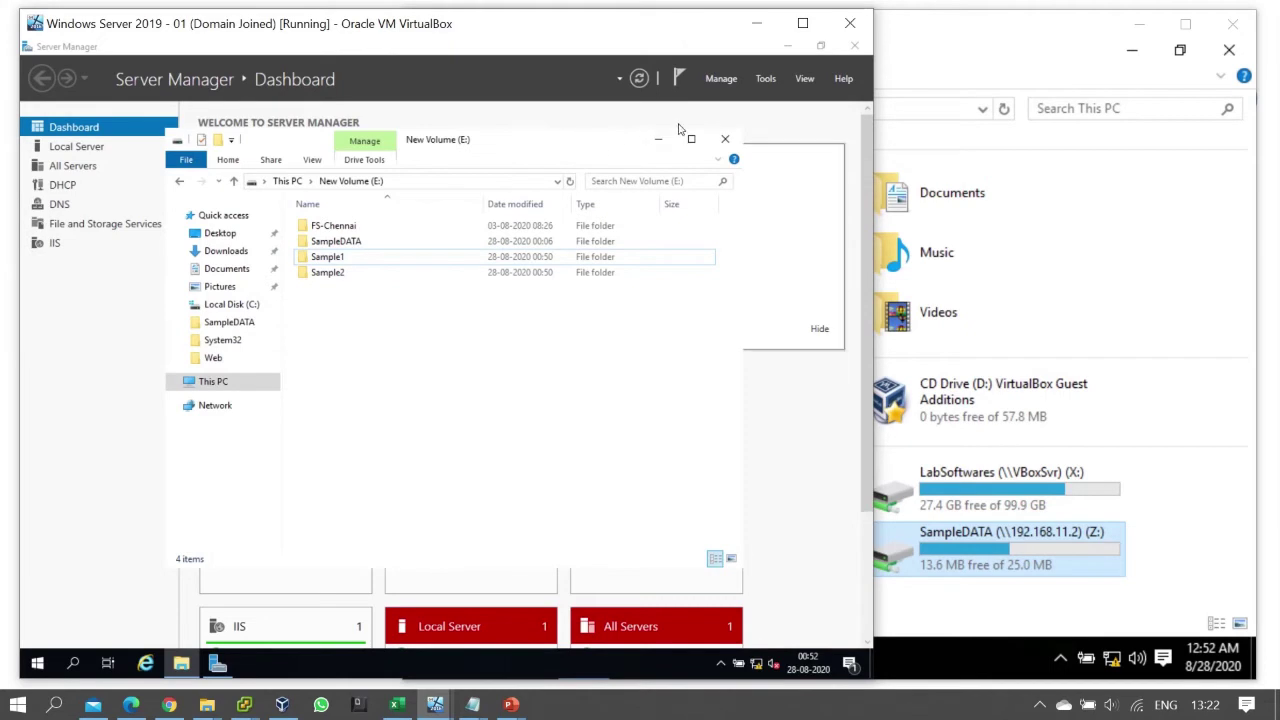
left_click(797, 131)
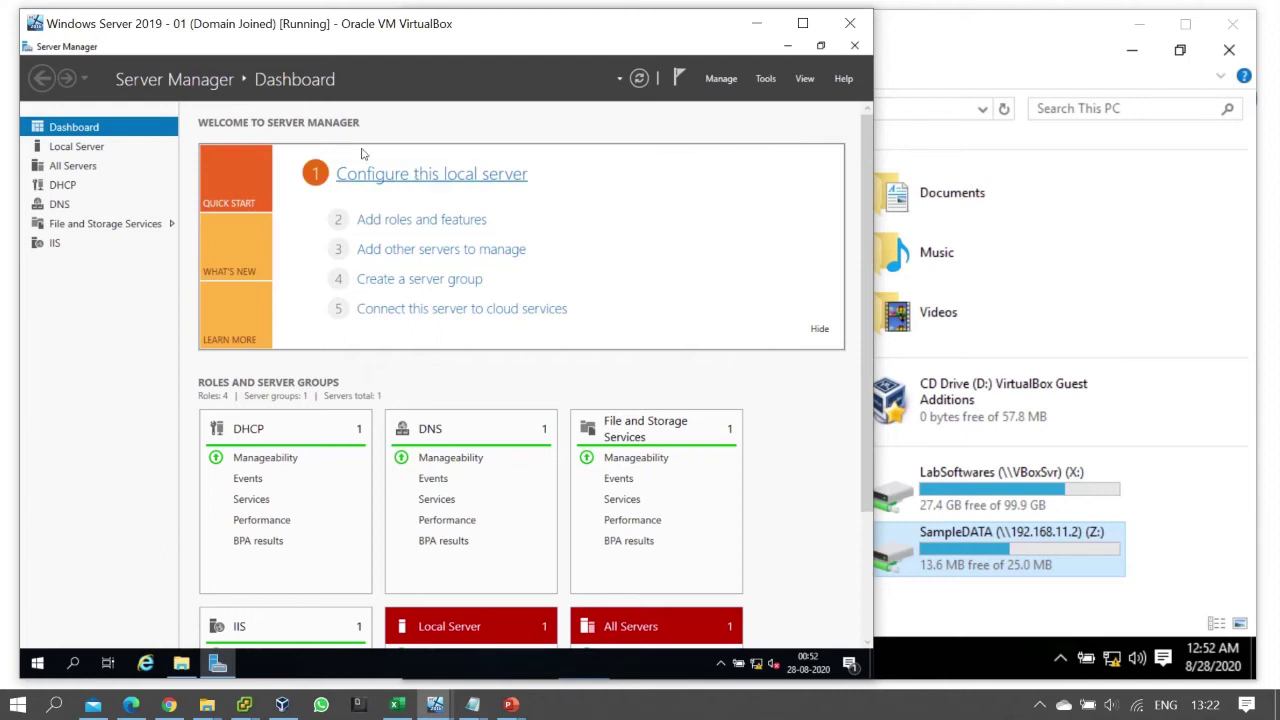
left_click(430, 222)
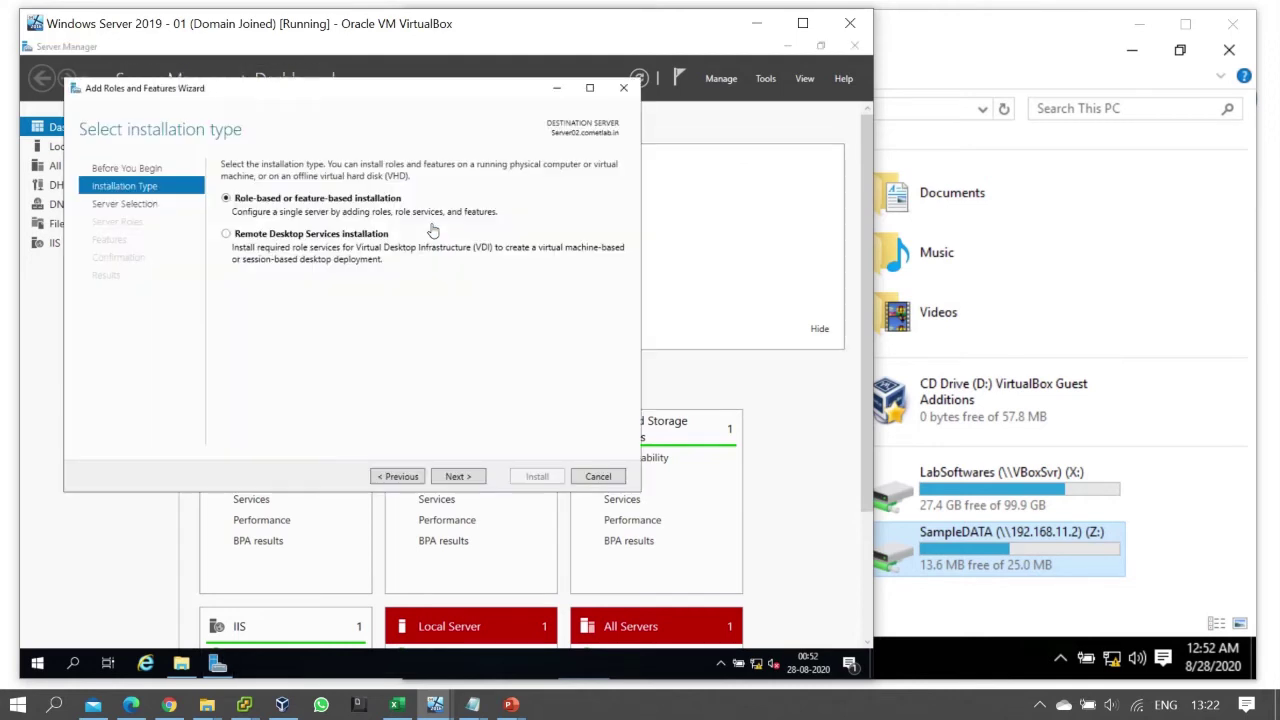
left_click(457, 476)
left_click(457, 476)
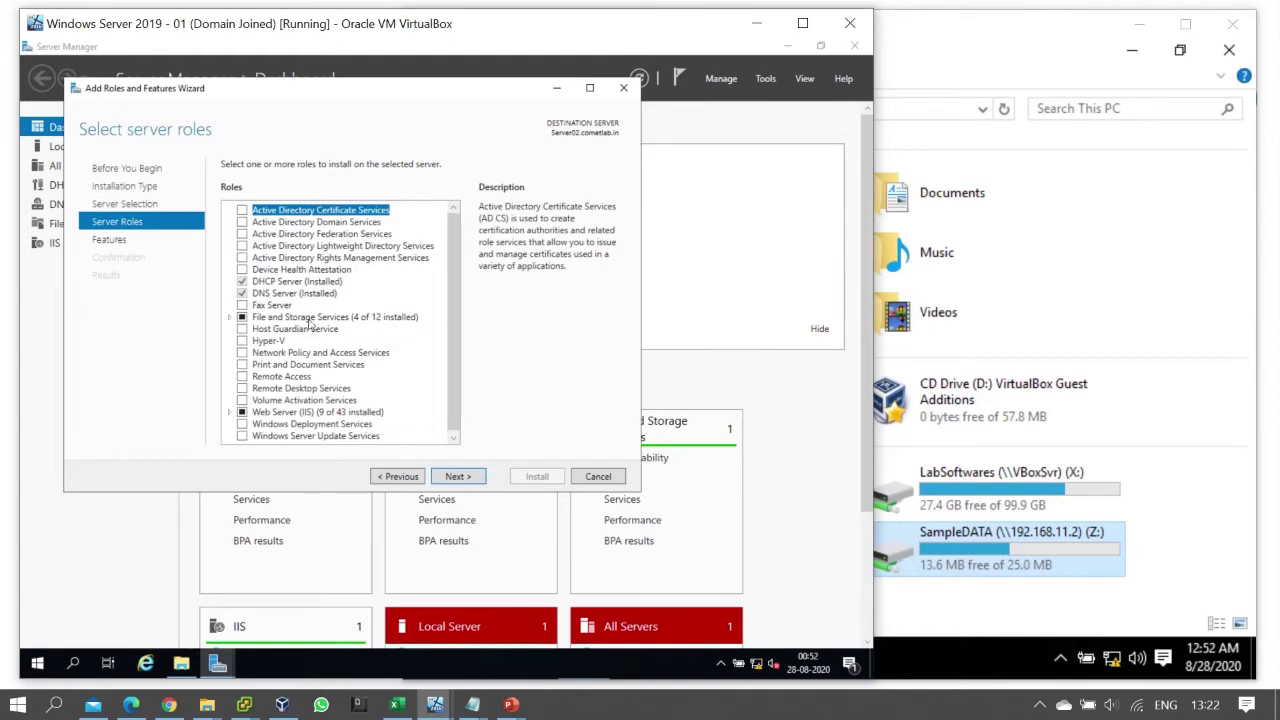
- Select the File Server Resource Manager role service under File and iSCSI Services, adding its required management tools
left_click(230, 318)
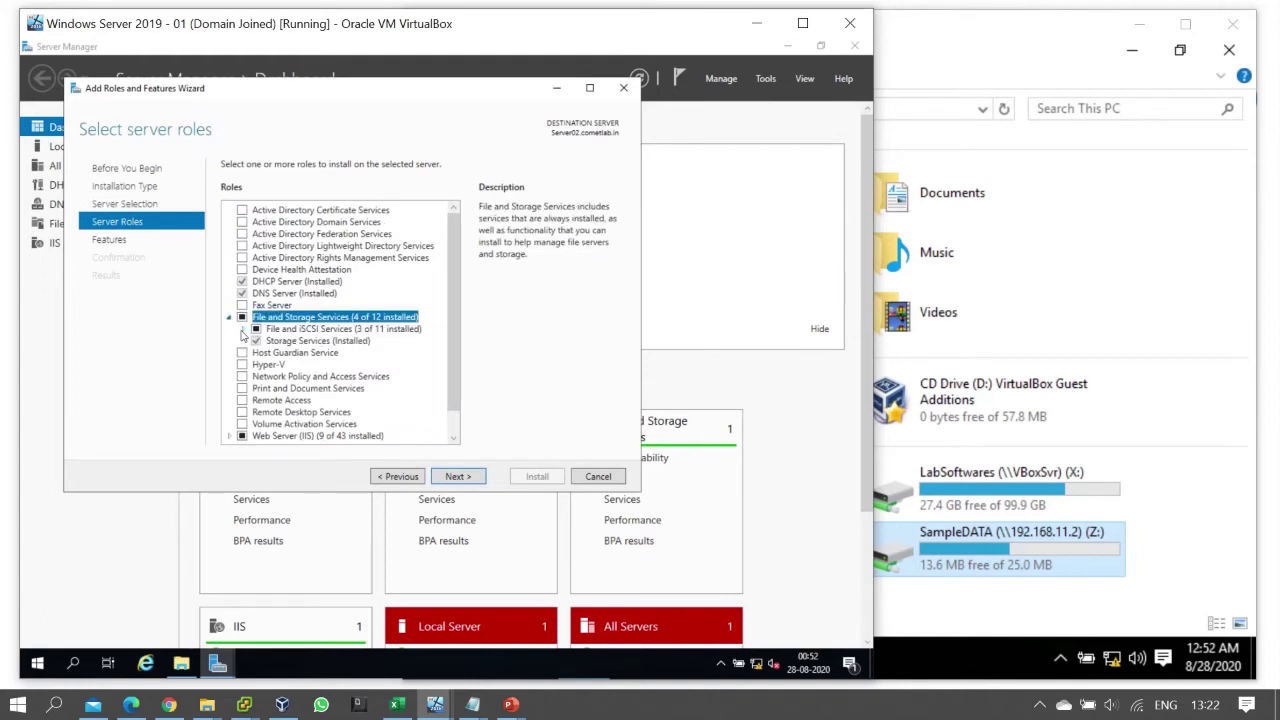
left_click(245, 329)
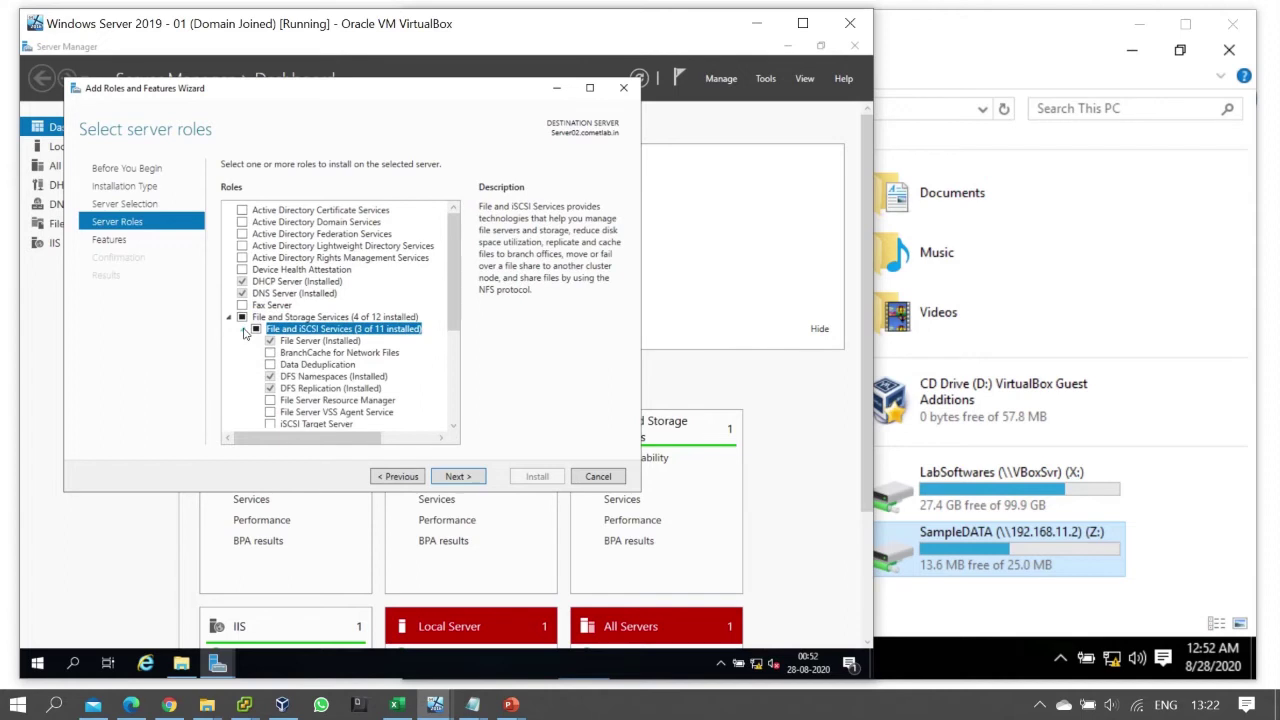
left_click(360, 411)
left_click(346, 402)
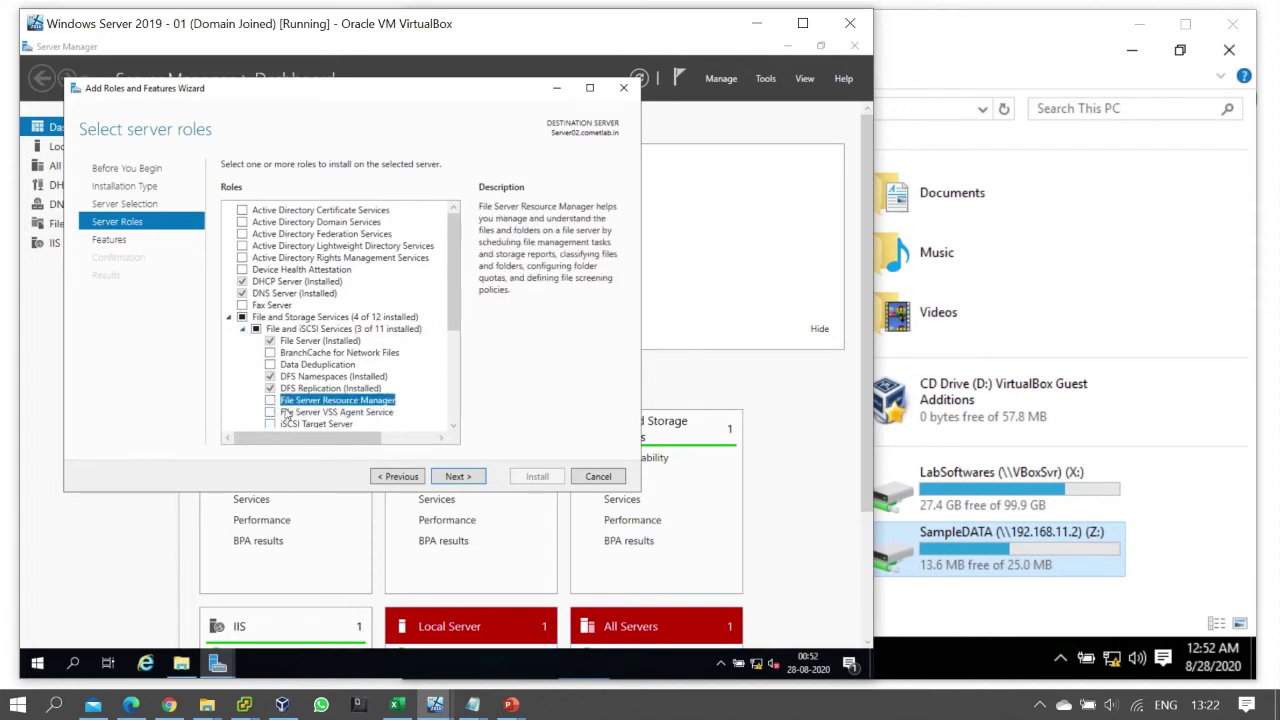
key("space")
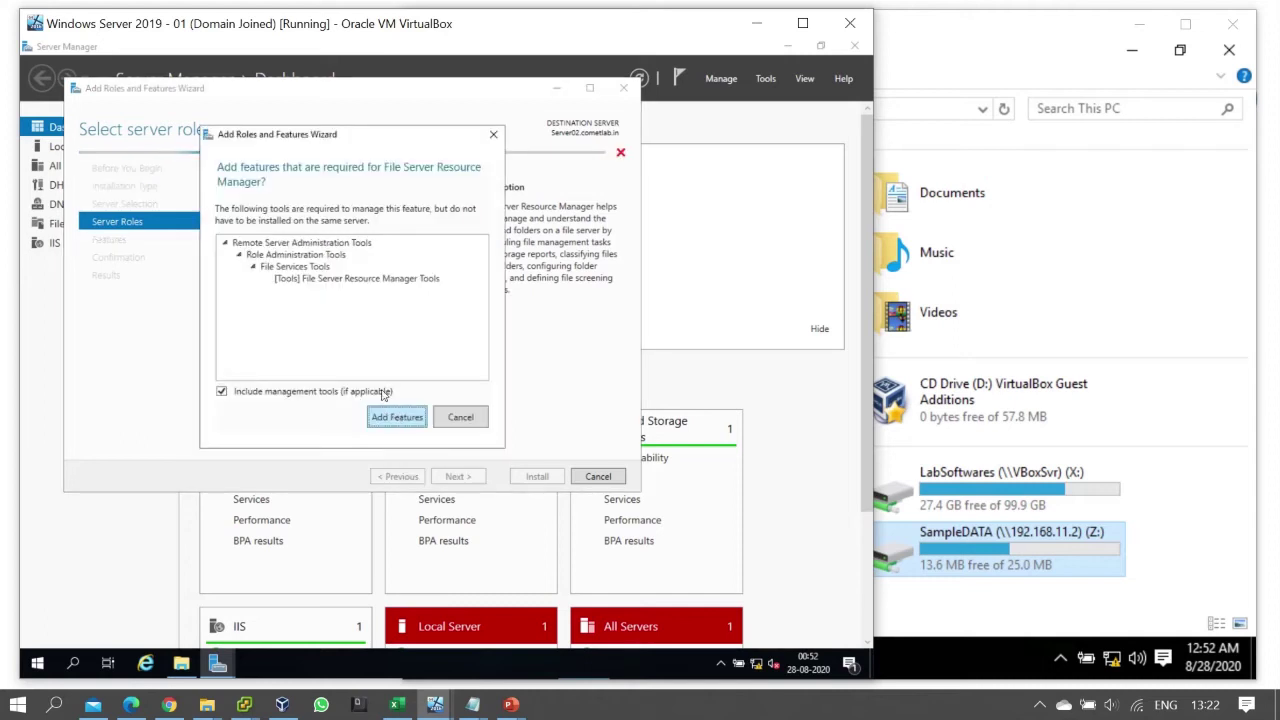
left_click(400, 420)
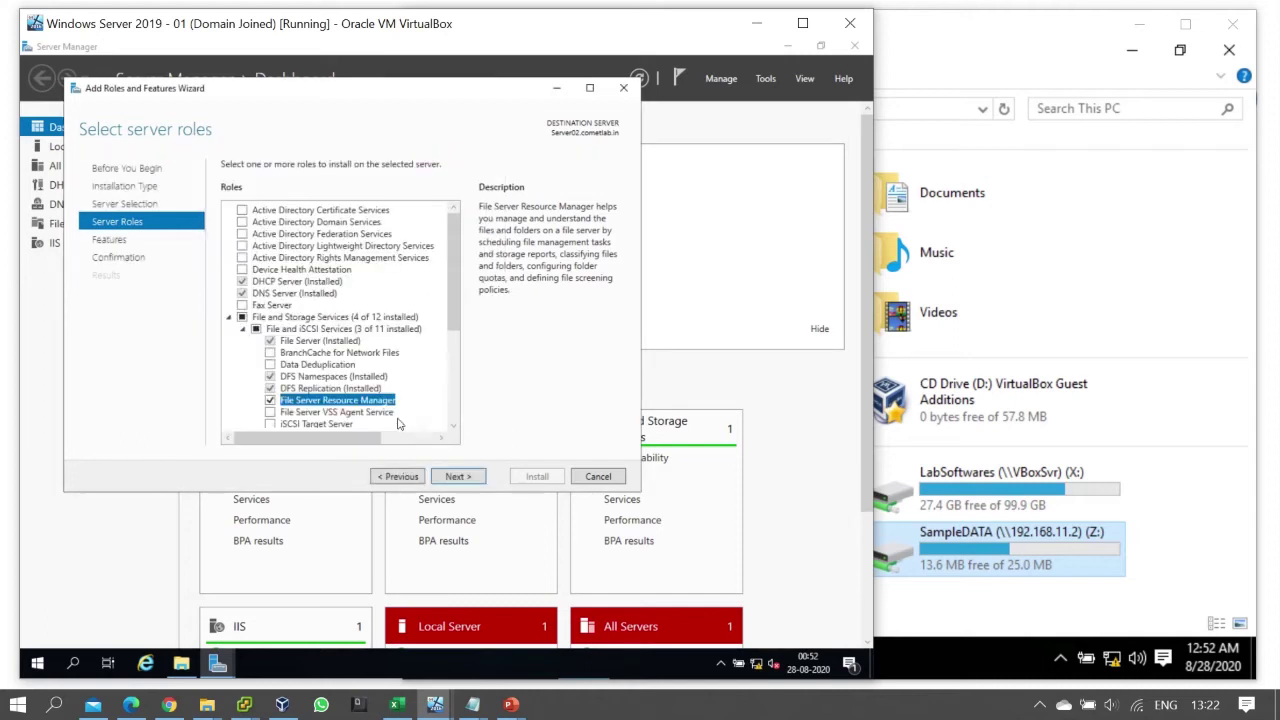
- Continue without extra features, install File Server Resource Manager on Server02, and close the wizard once the installation ends
left_click(458, 477)
left_click(458, 477)
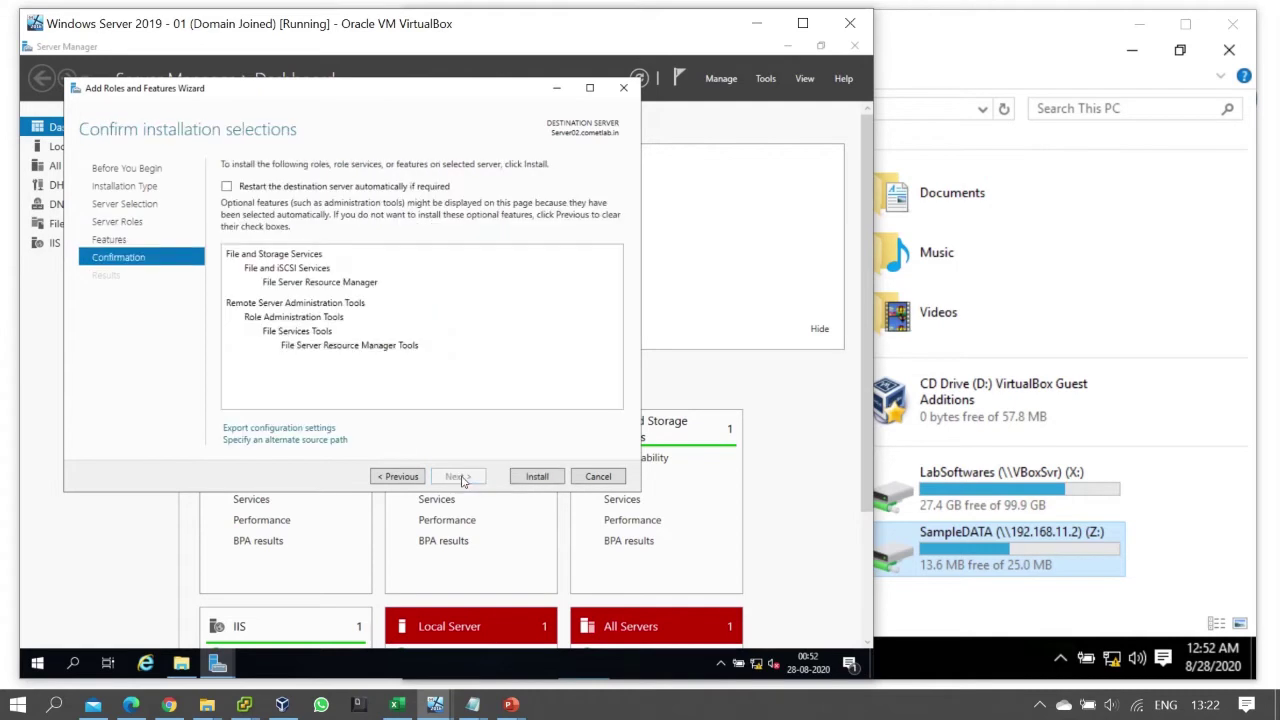
left_click(538, 477)
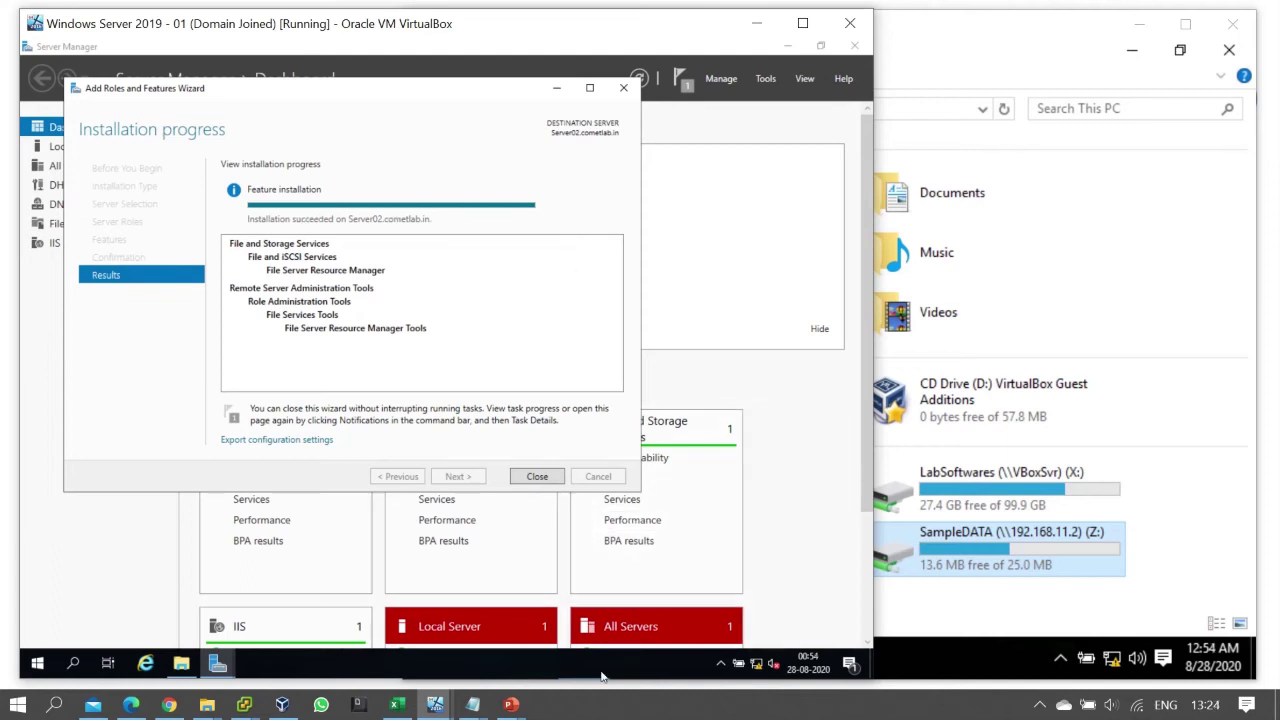
left_click(593, 716)
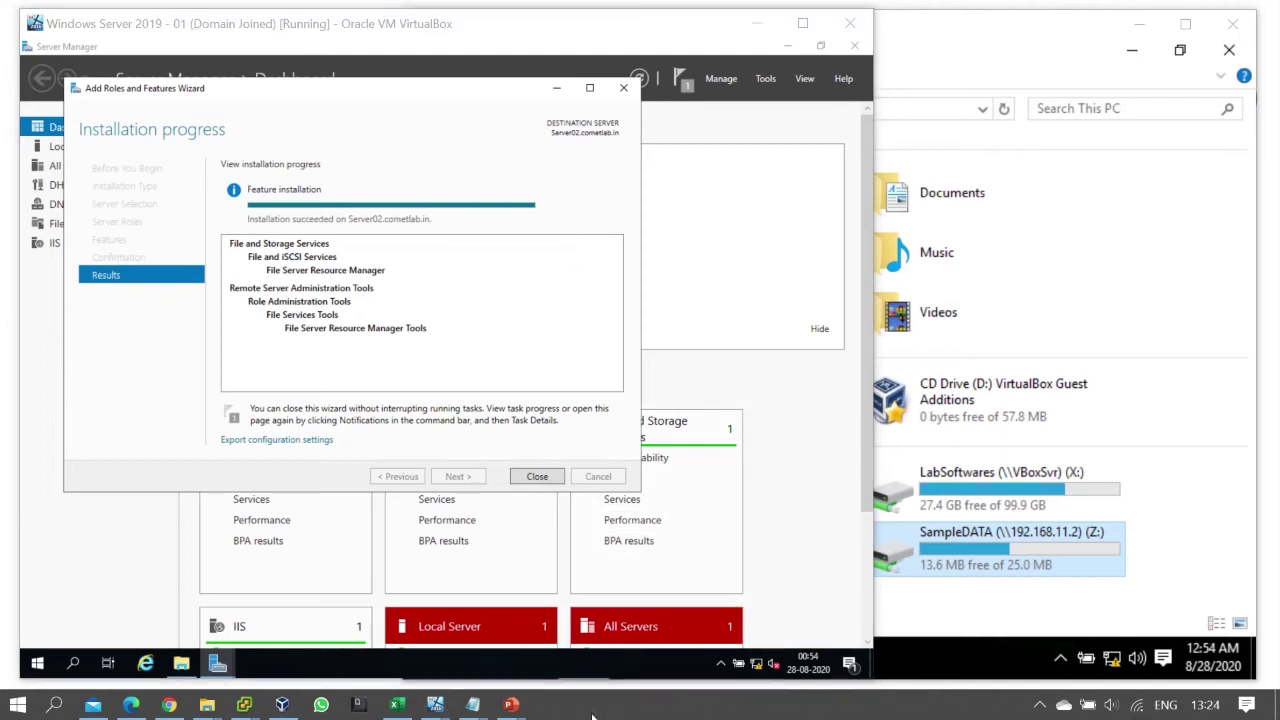
left_click(447, 114)
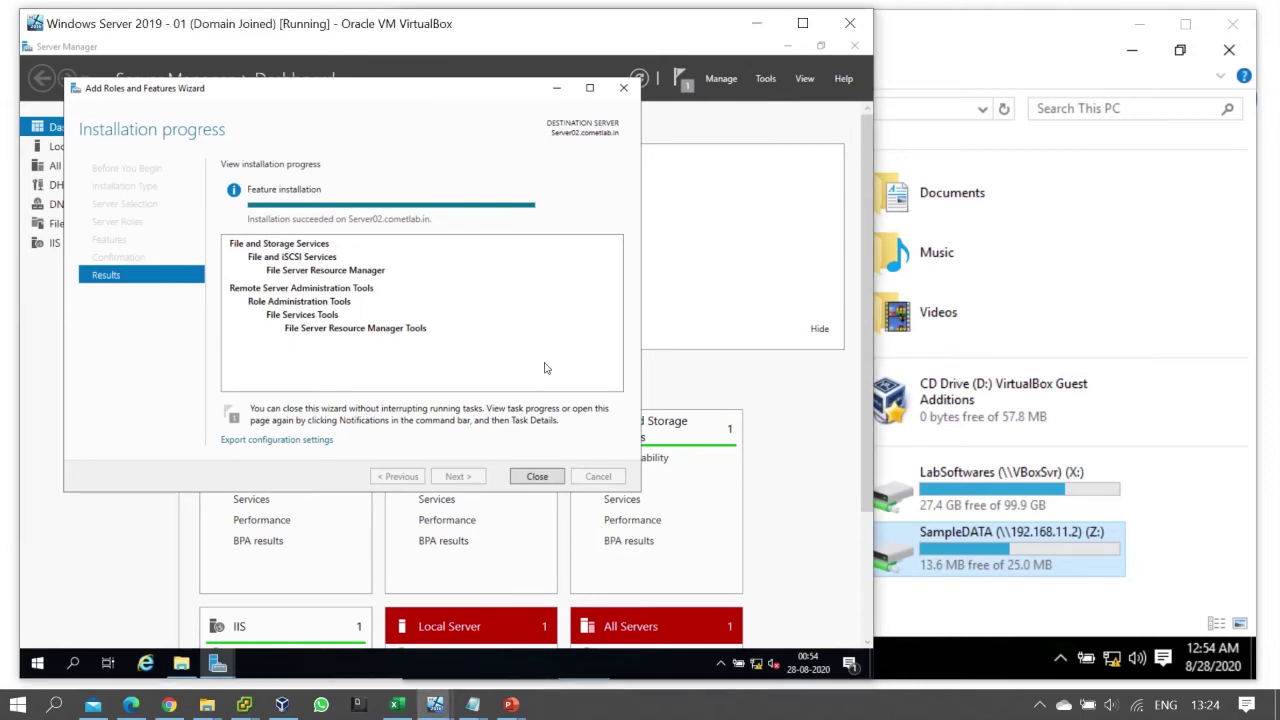
left_click(536, 477)
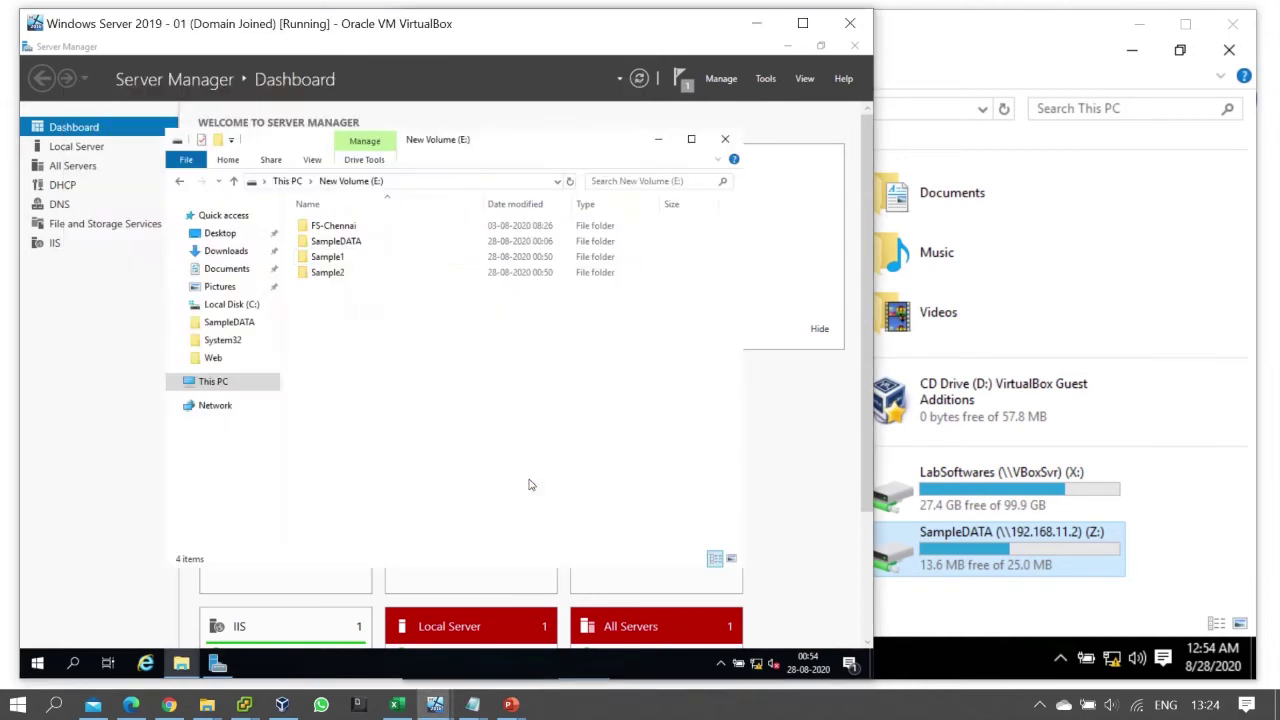
- Open File Server Resource Manager and display the quota templates under Quota Management
left_click(766, 78)
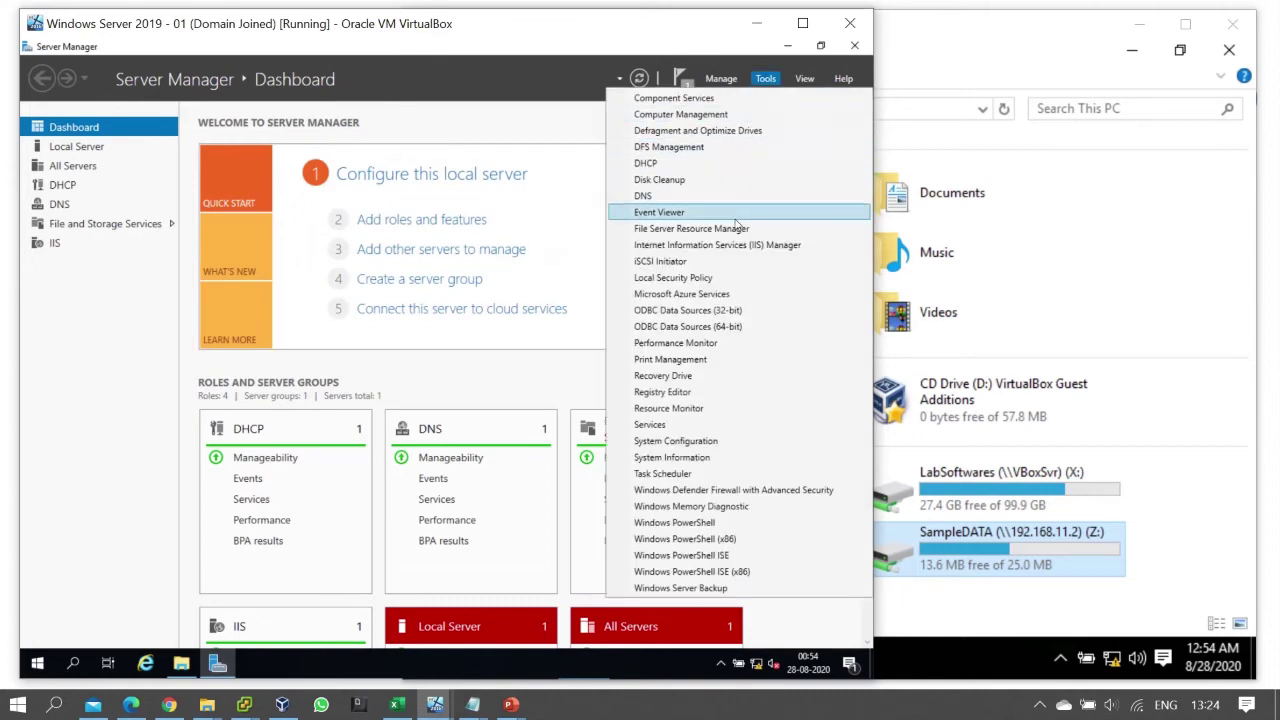
left_click(716, 233)
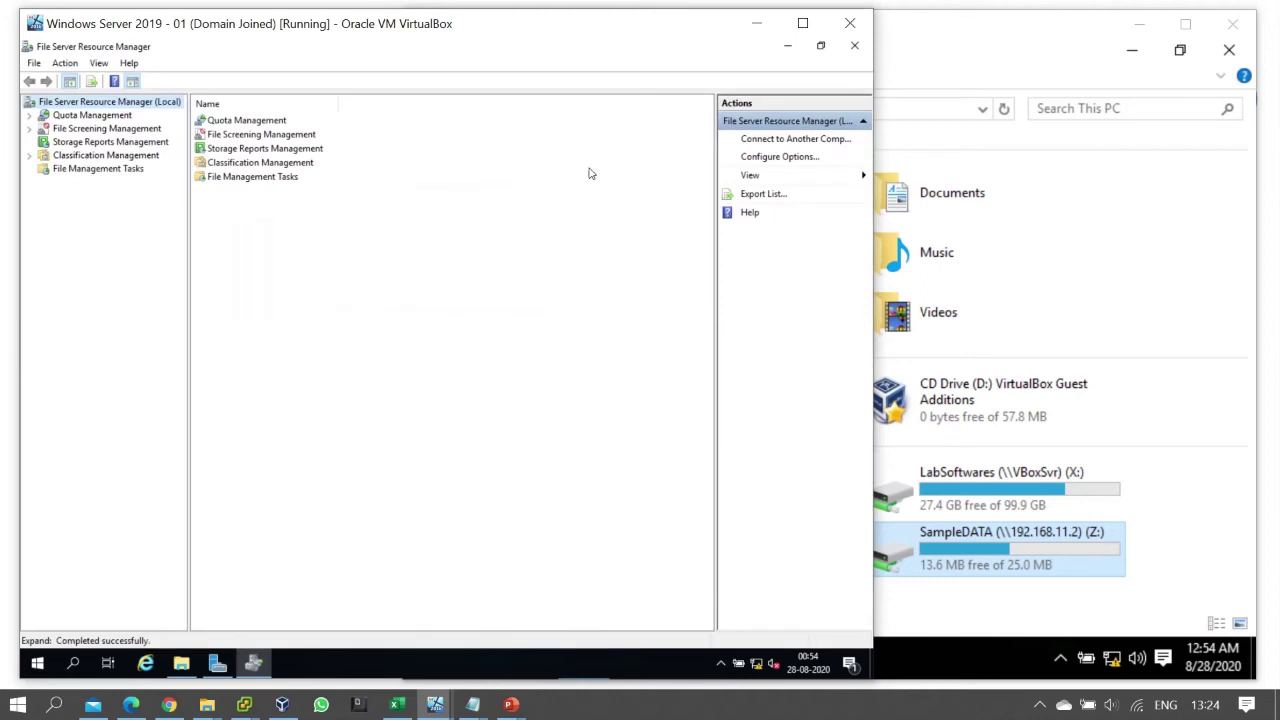
double_click(92, 115)
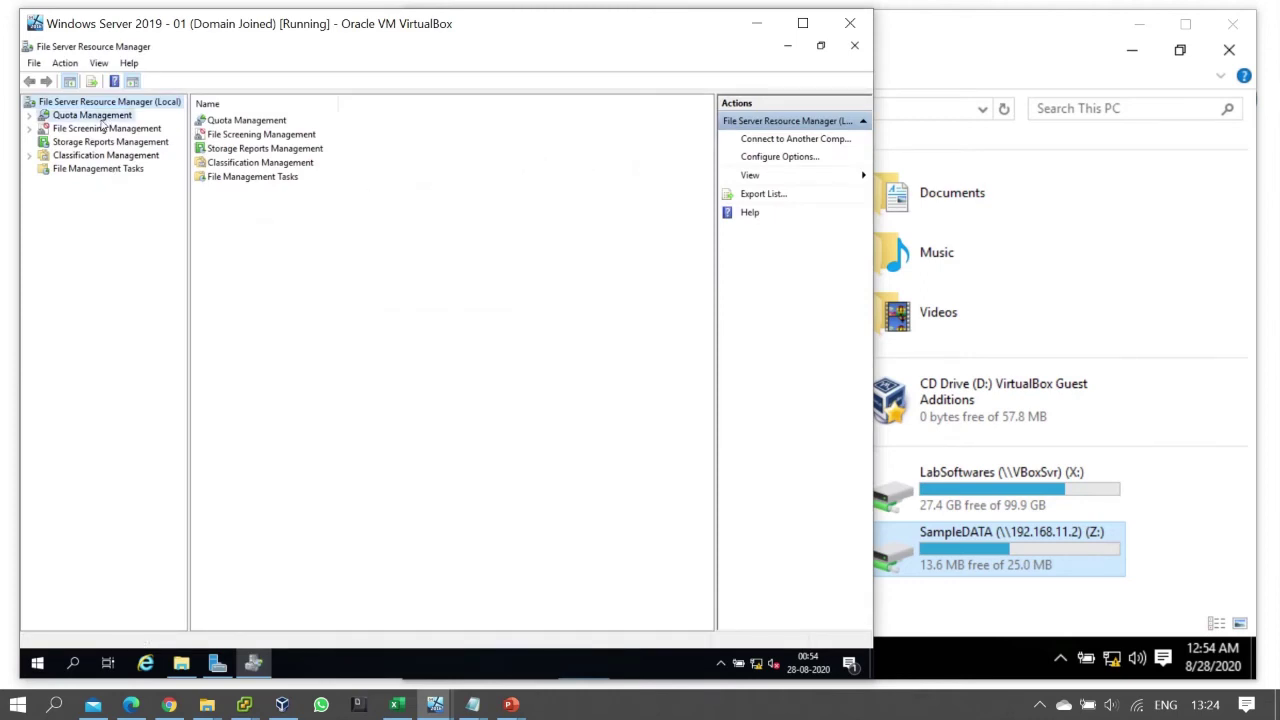
left_click(116, 142)
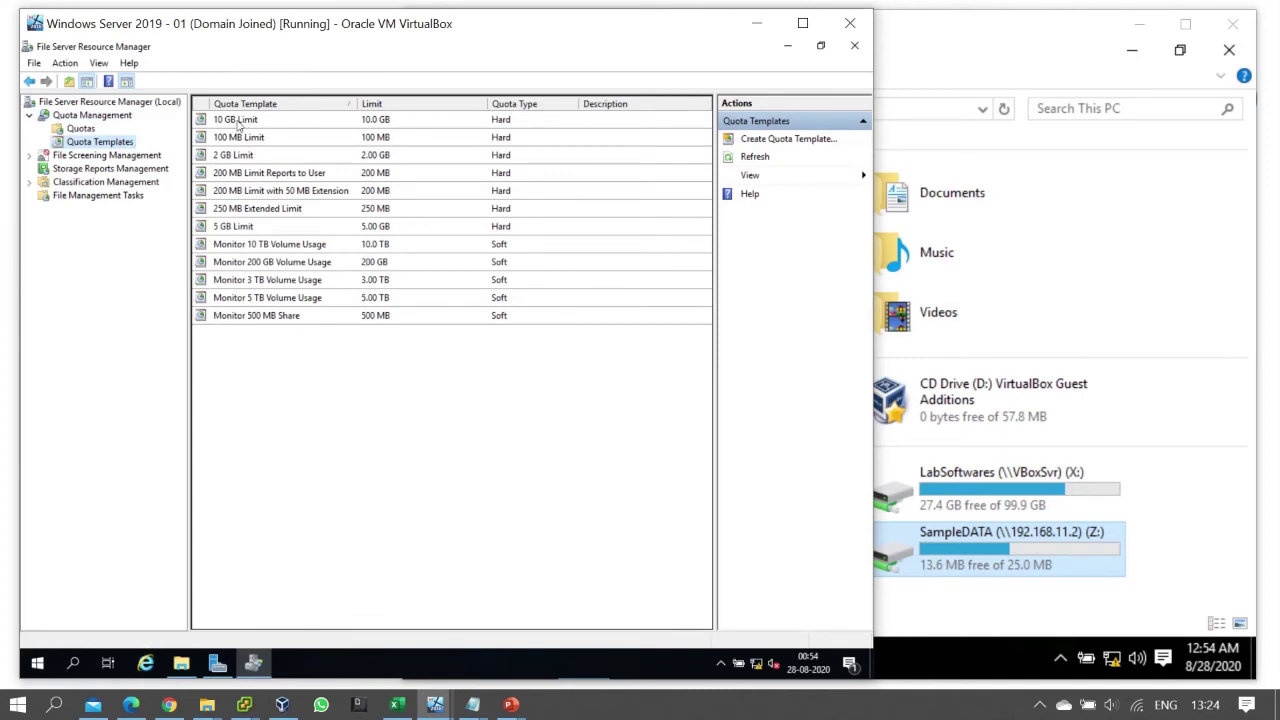
- Examine the predefined quota templates with their limits and hard or soft quota types
left_click(239, 122)
left_click(246, 137)
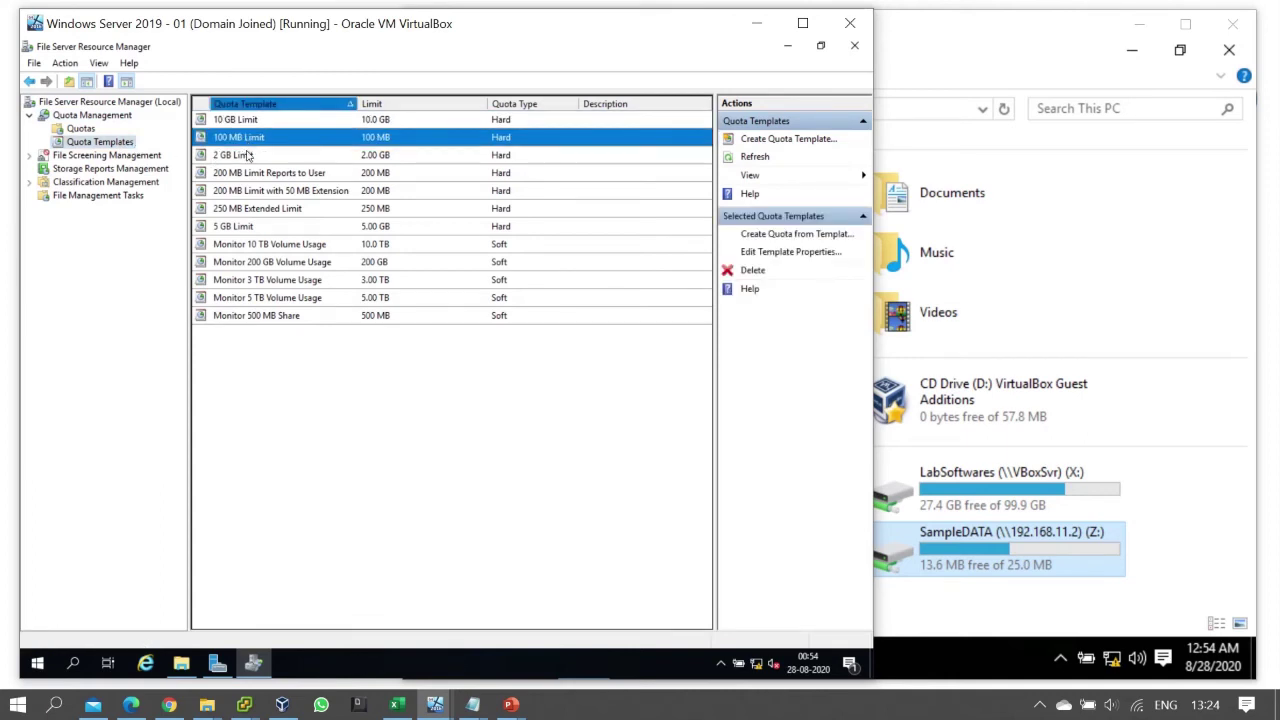
left_click(247, 156)
left_click(250, 181)
left_click(245, 198)
left_click(241, 248)
left_click(236, 283)
left_click(268, 390)
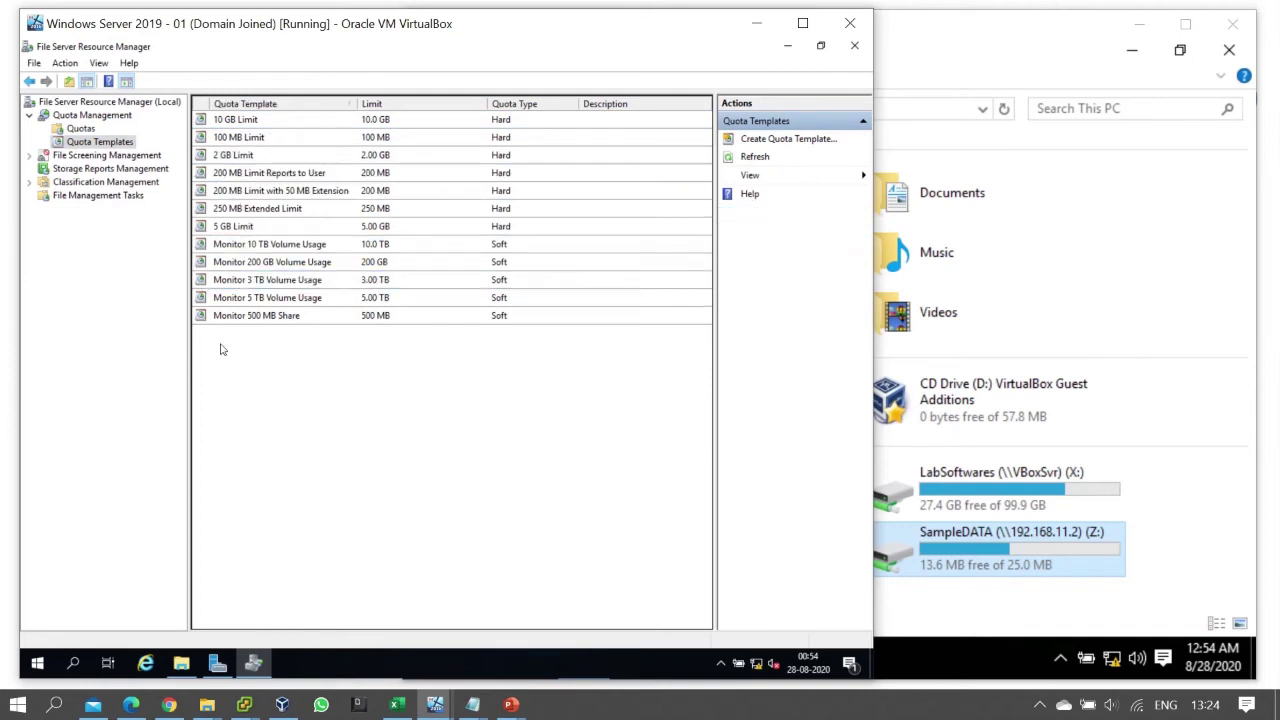
- Create a hard quota template named 5 MB Limit with a space limit of 5 MB
right_click(127, 148)
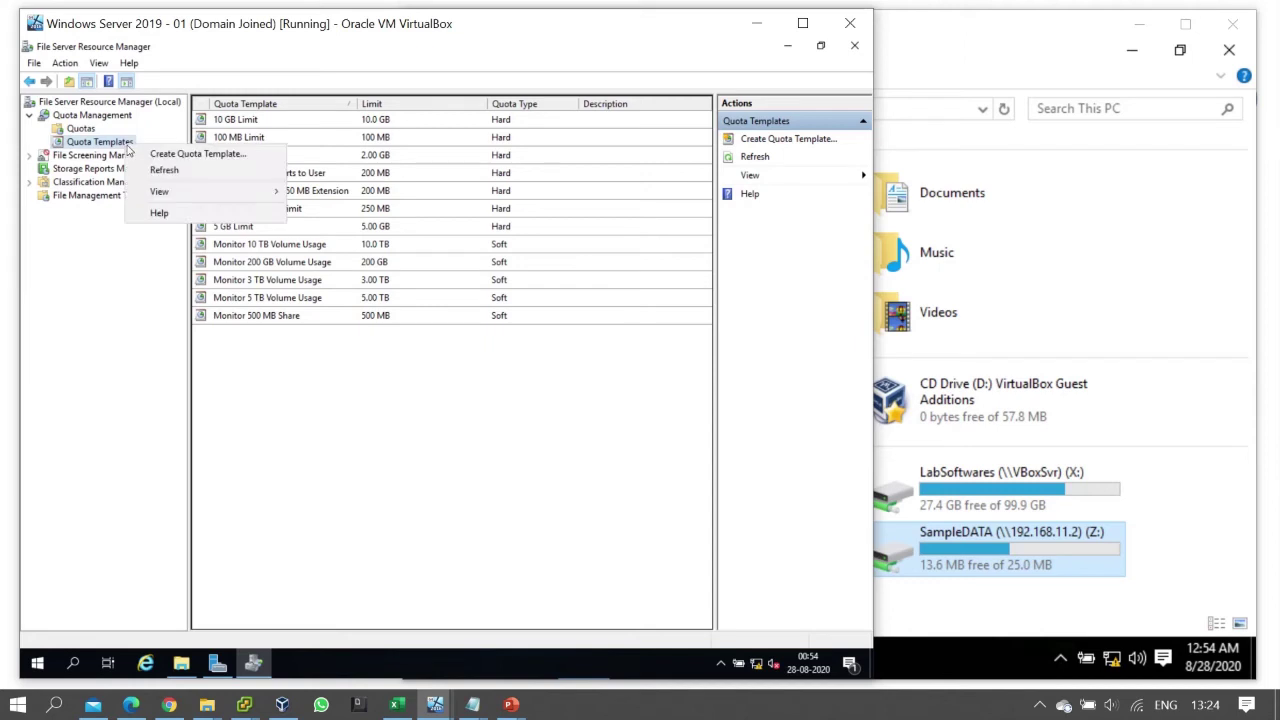
left_click(228, 156)
left_click(319, 216)
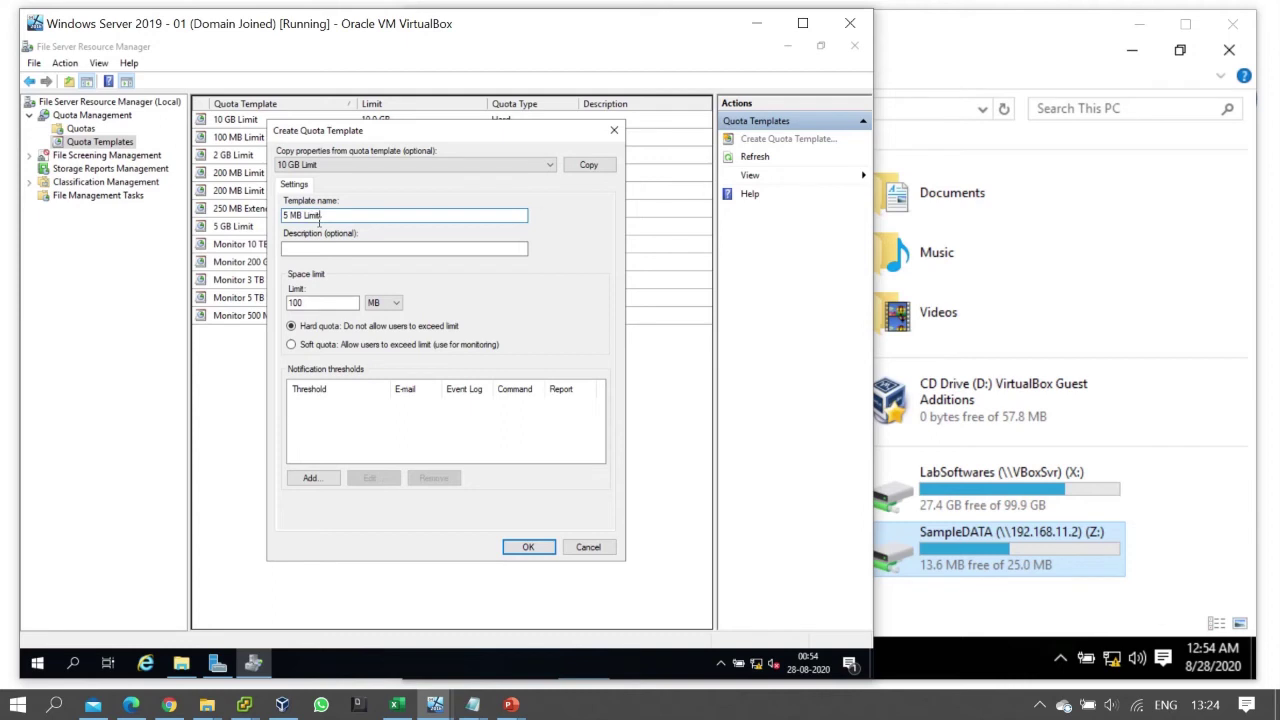
key("ctrl+shift+Left")
key("ctrl+shift+Left")
left_click_drag(312, 302, 289, 302)
type("5")
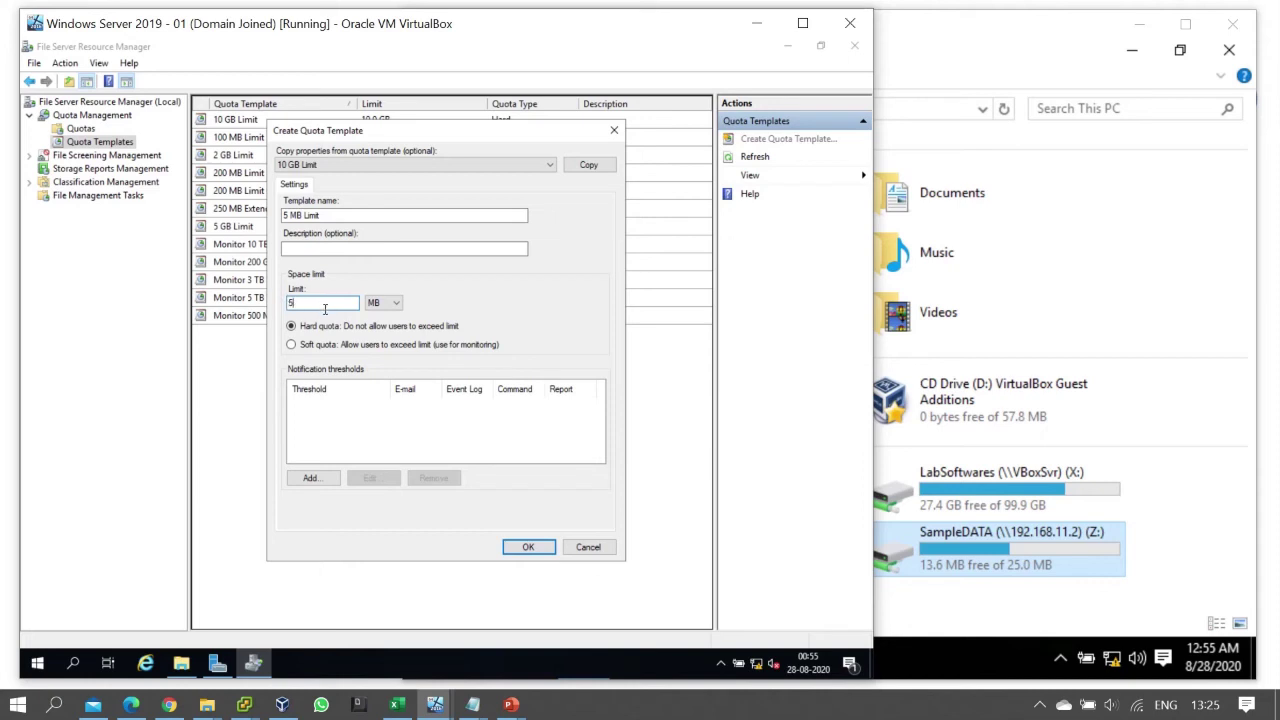
left_click(527, 547)
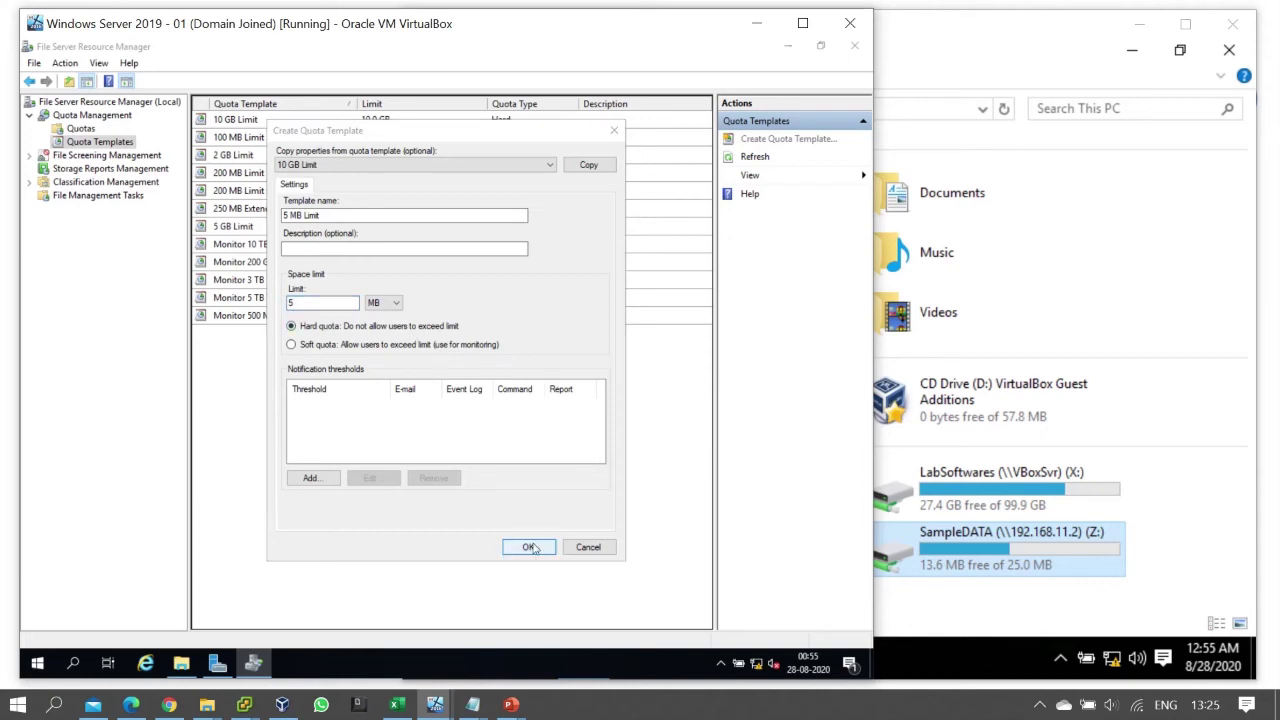
- Create a hard quota template named 10 MB Limit with a space limit of 10 MB, and check both custom templates in the list
right_click(246, 397)
left_click(329, 408)
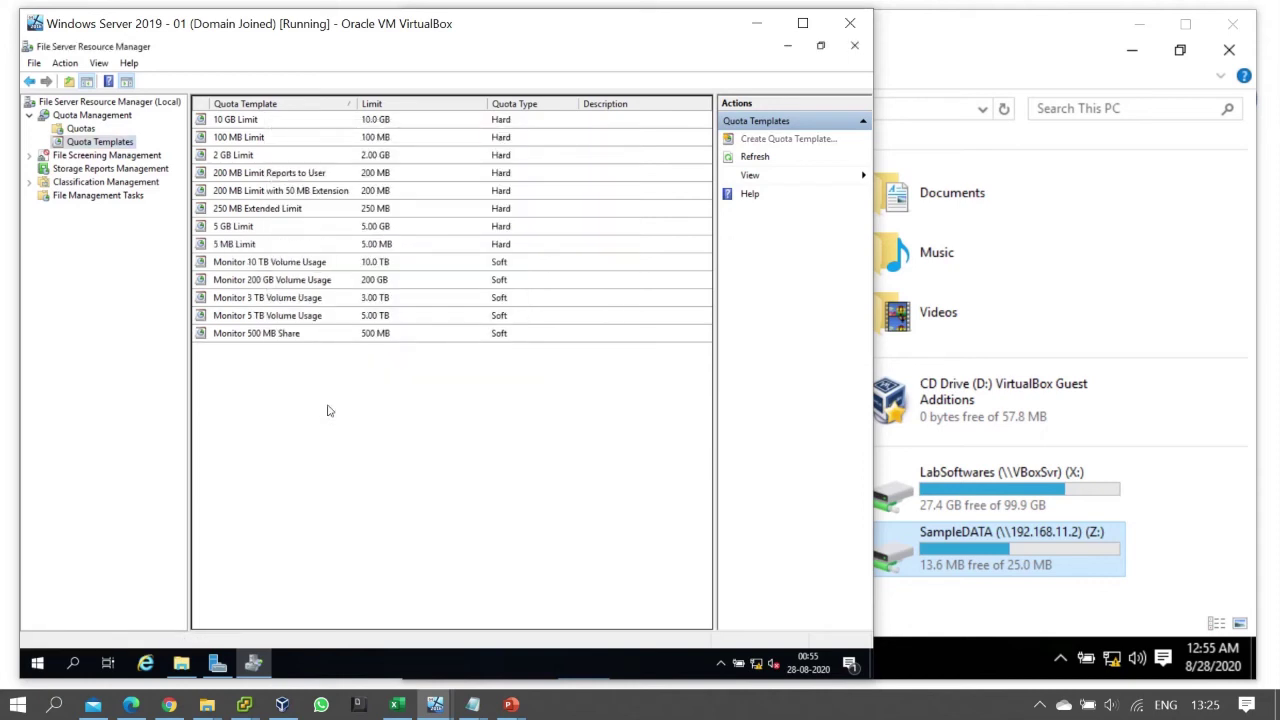
left_click(324, 220)
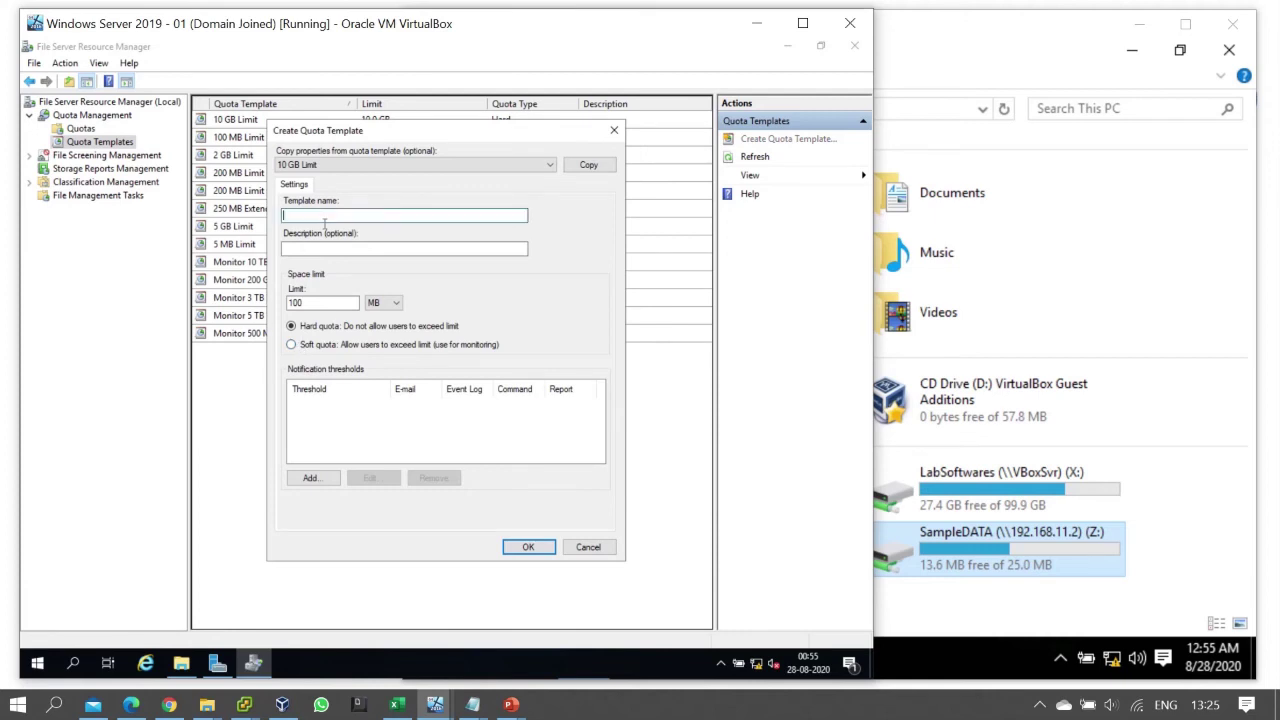
type("10 MB Limit")
left_click(317, 303)
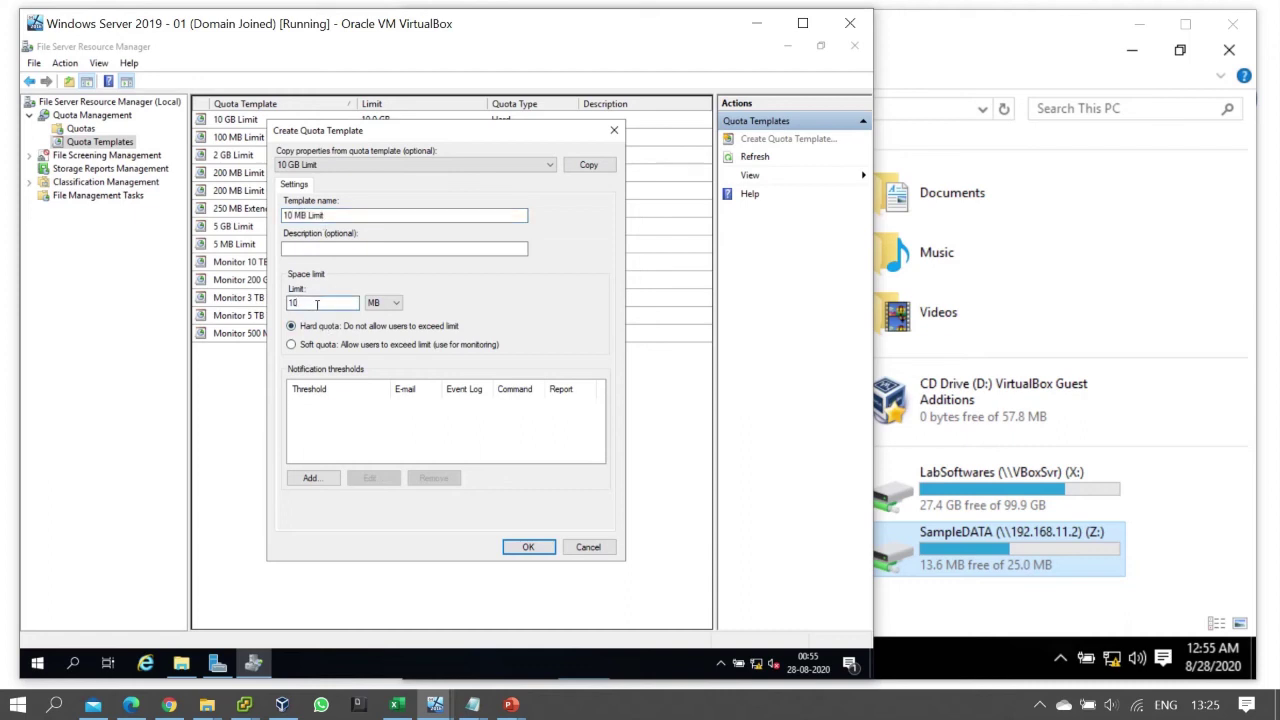
left_click(529, 546)
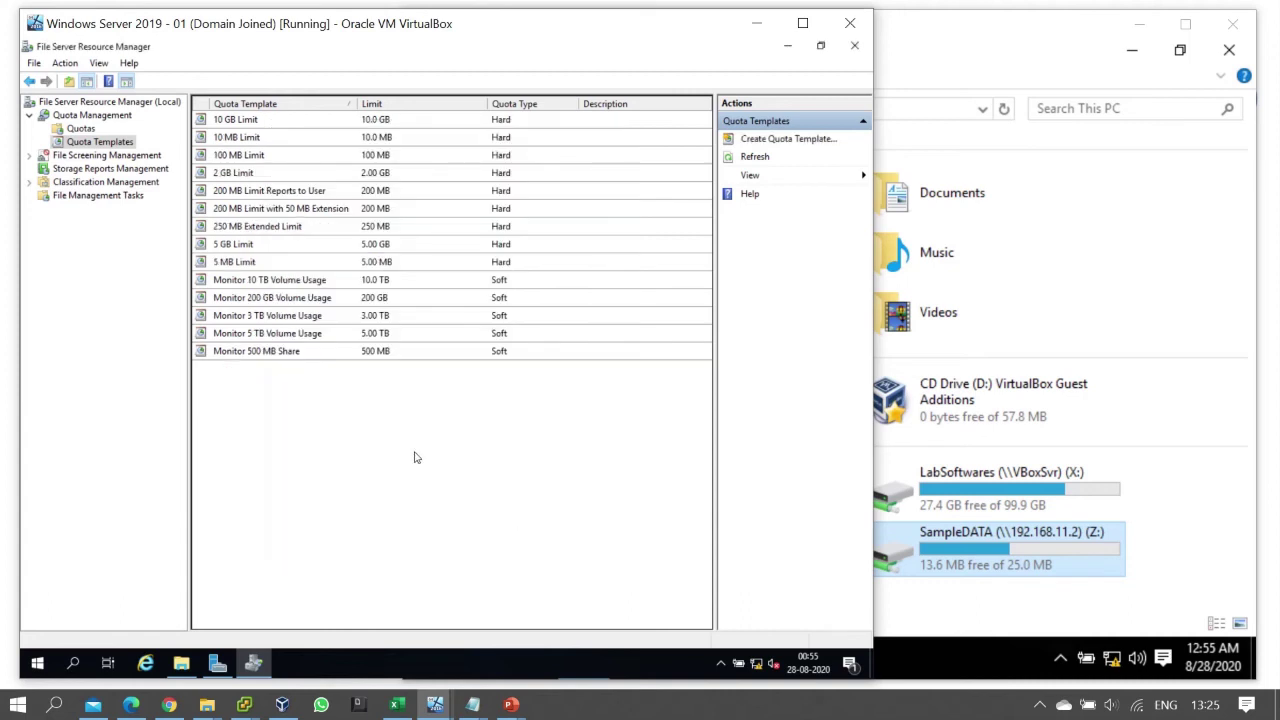
left_click(242, 263)
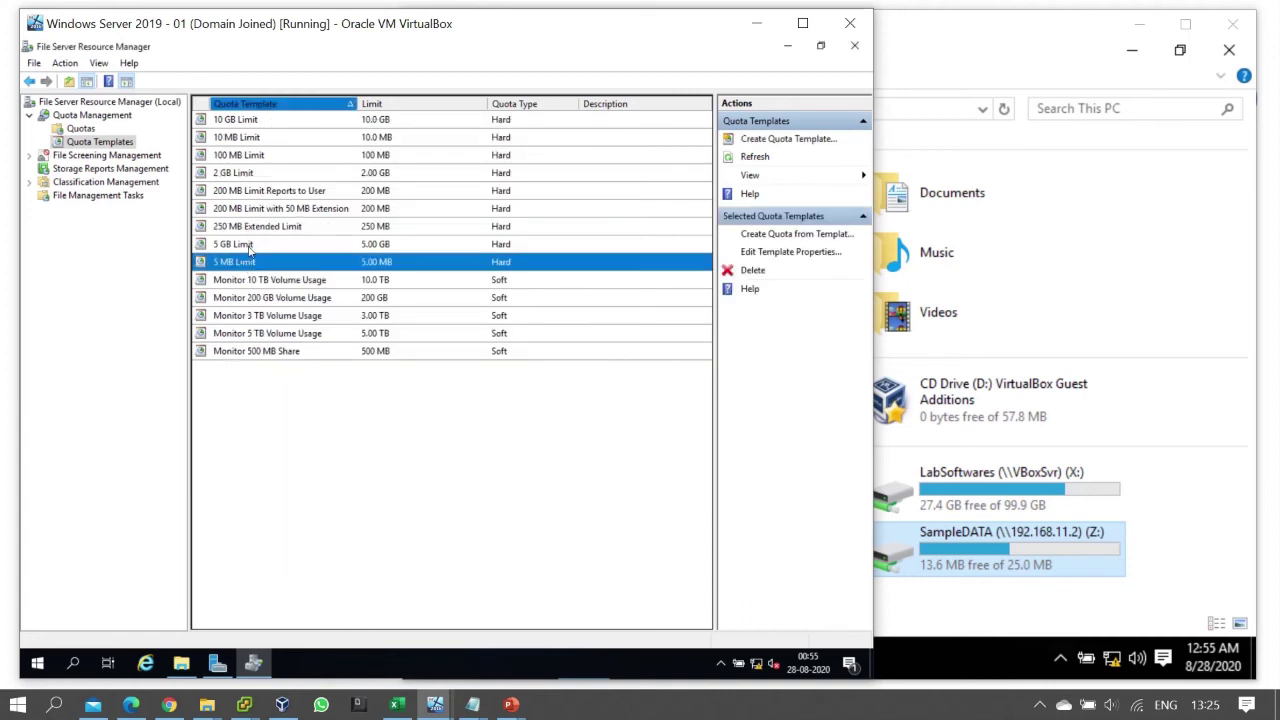
left_click(257, 140)
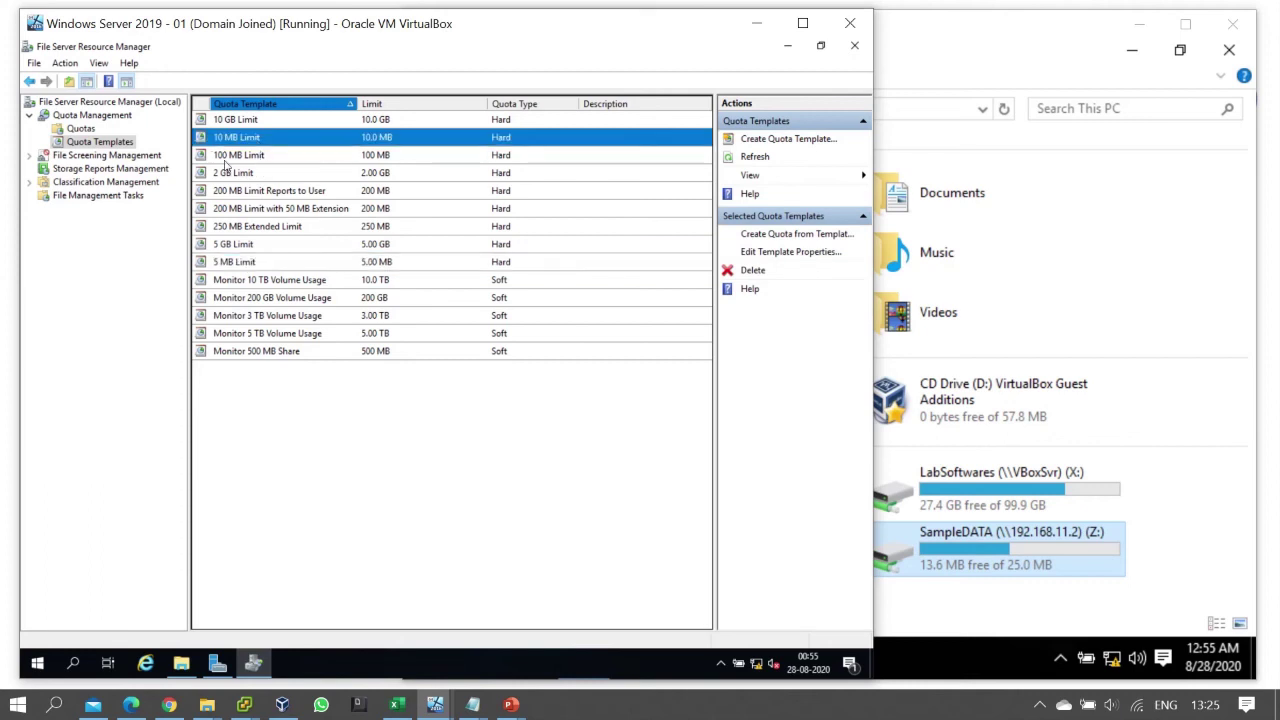
- Create a quota on the path E:\Sample1 that derives its properties from the 5 MB Limit template
left_click(82, 129)
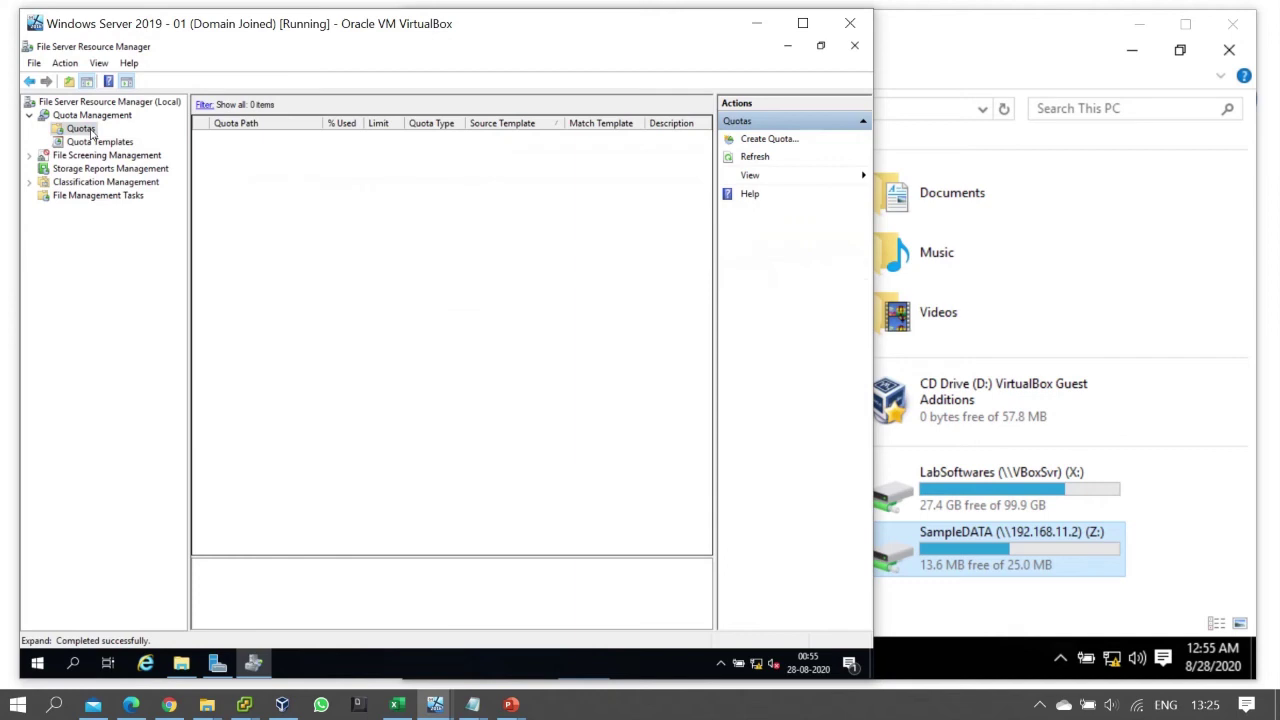
right_click(89, 131)
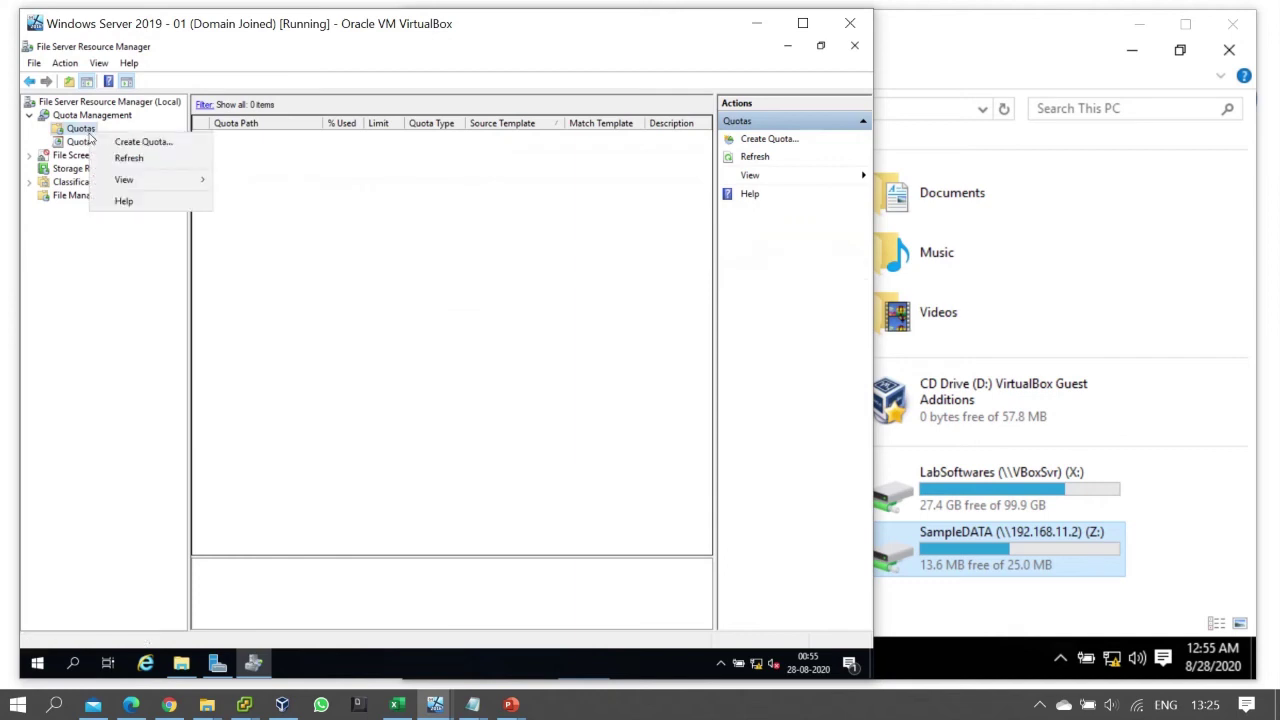
left_click(143, 142)
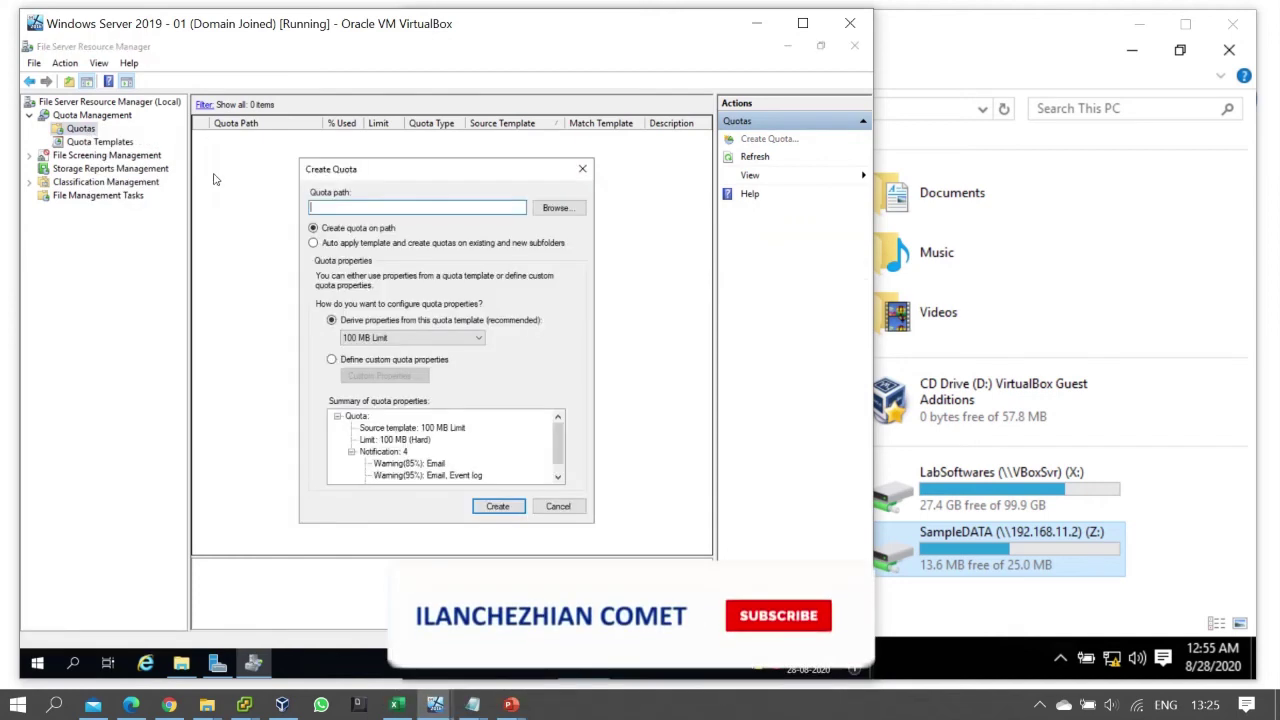
left_click(556, 208)
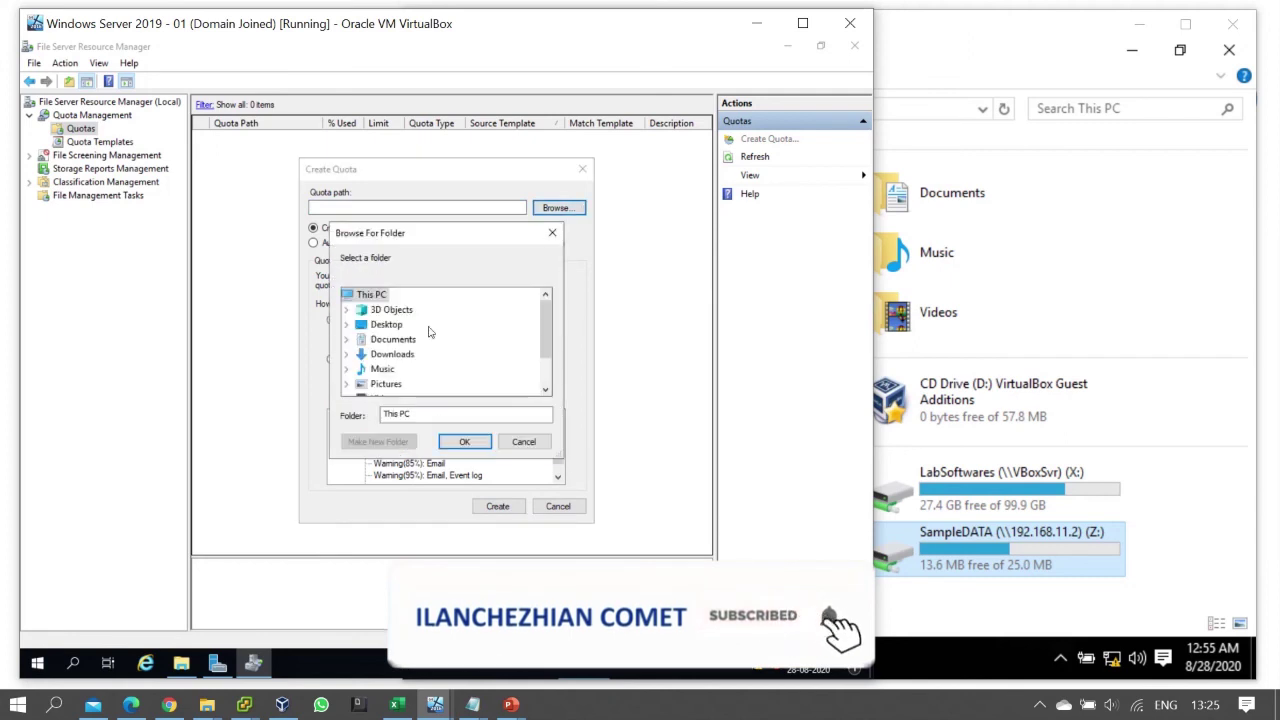
scroll(372, 346, "down", 1)
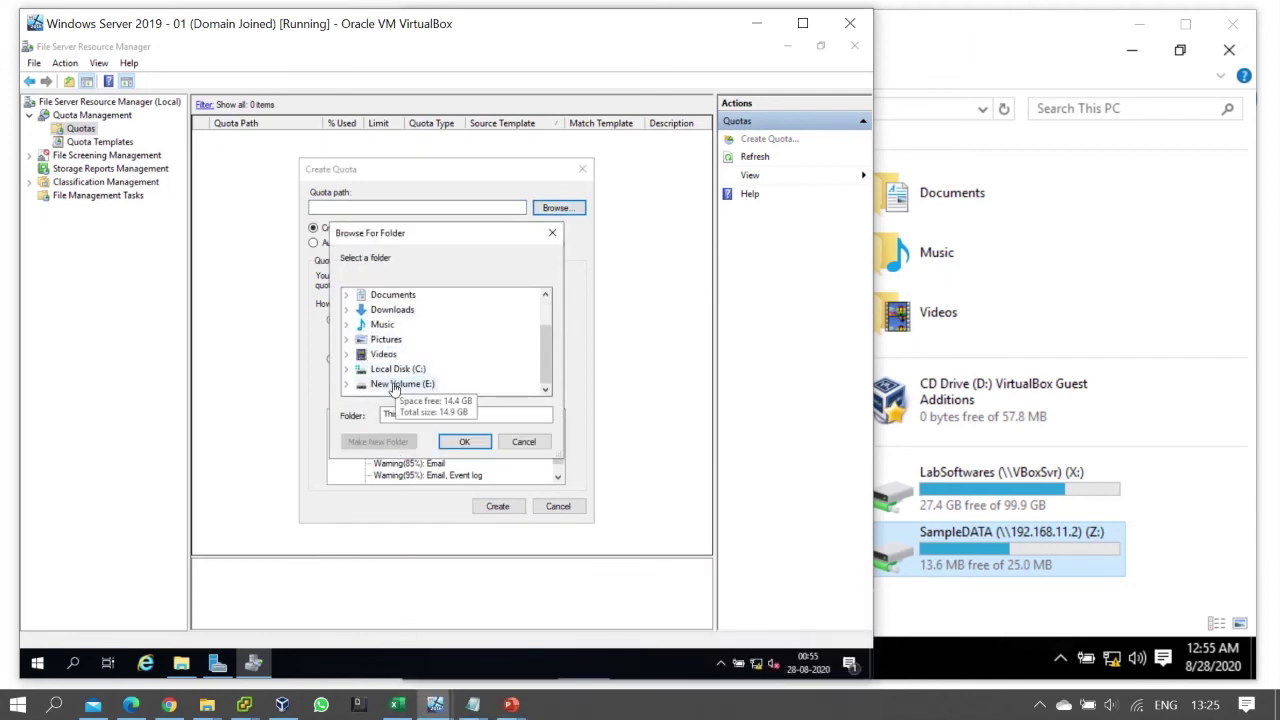
double_click(395, 383)
left_click(402, 354)
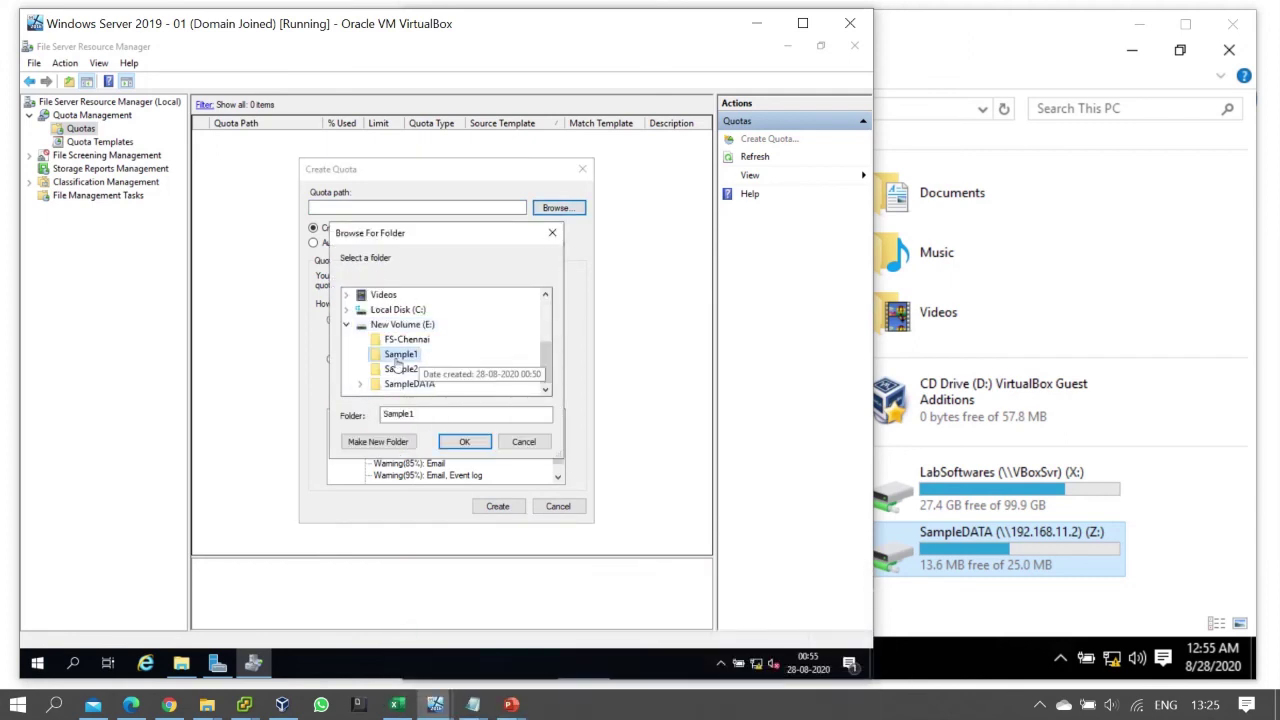
left_click(464, 442)
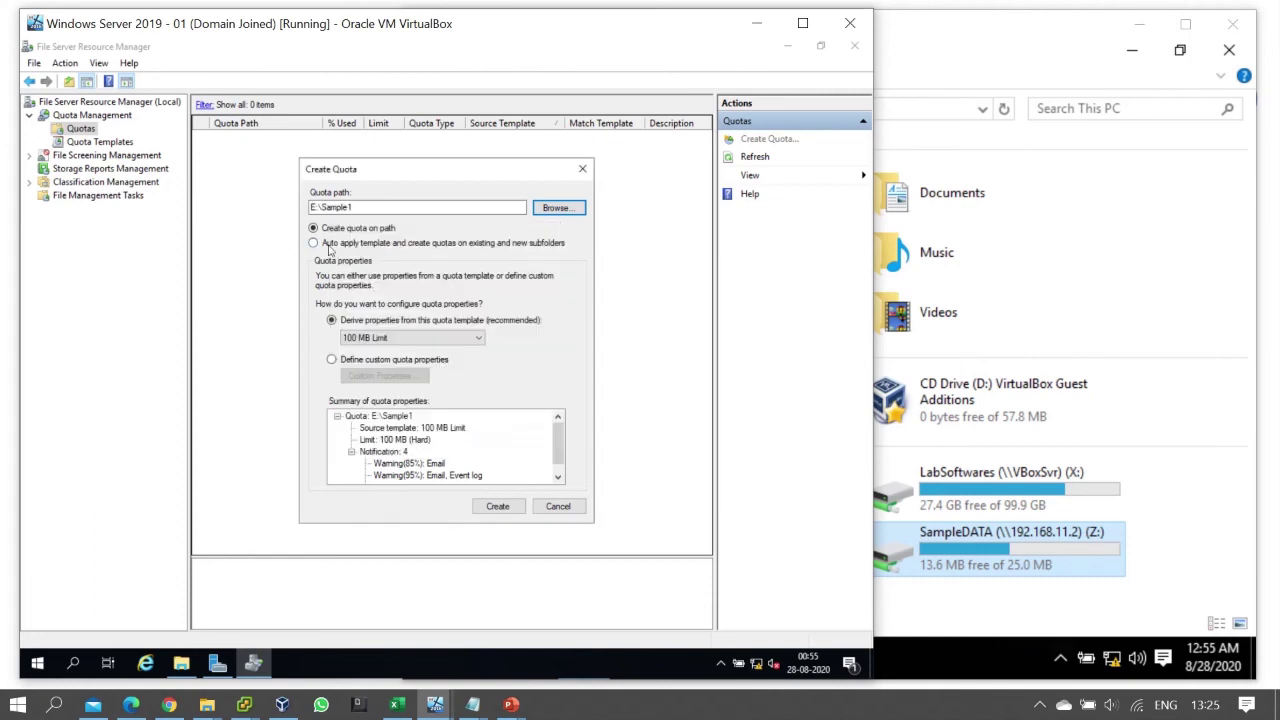
left_click(388, 338)
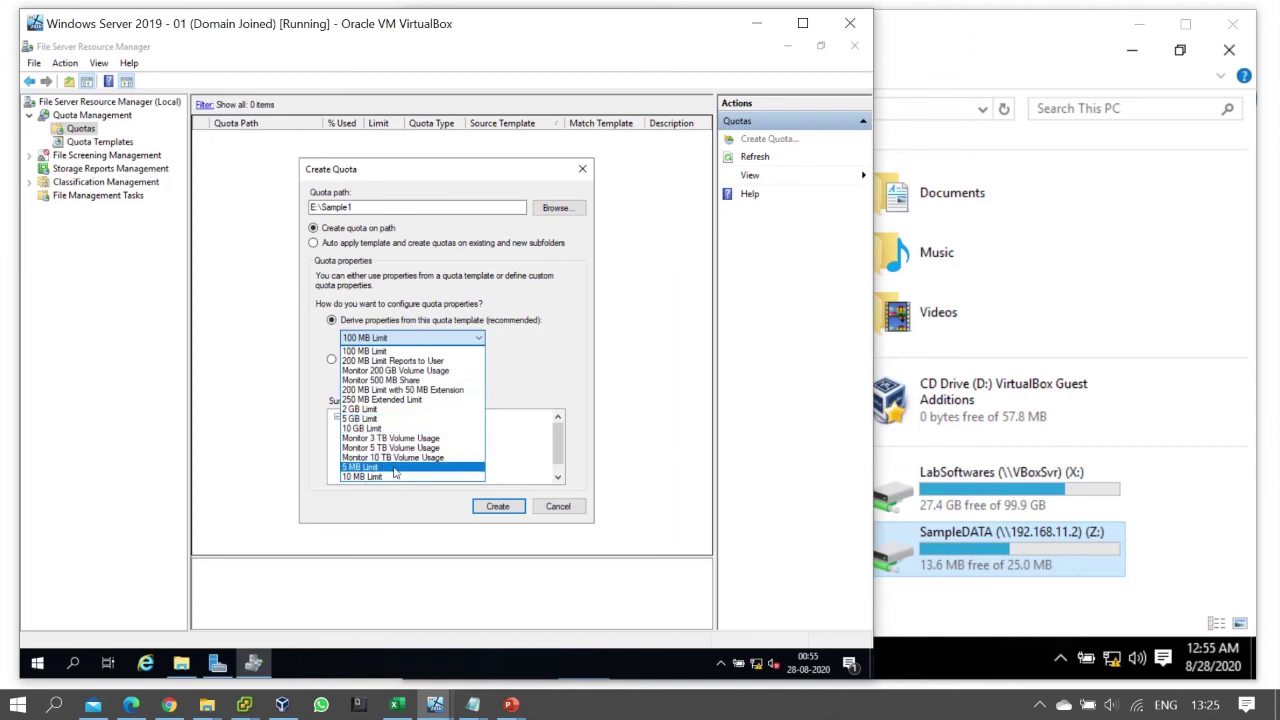
left_click(362, 467)
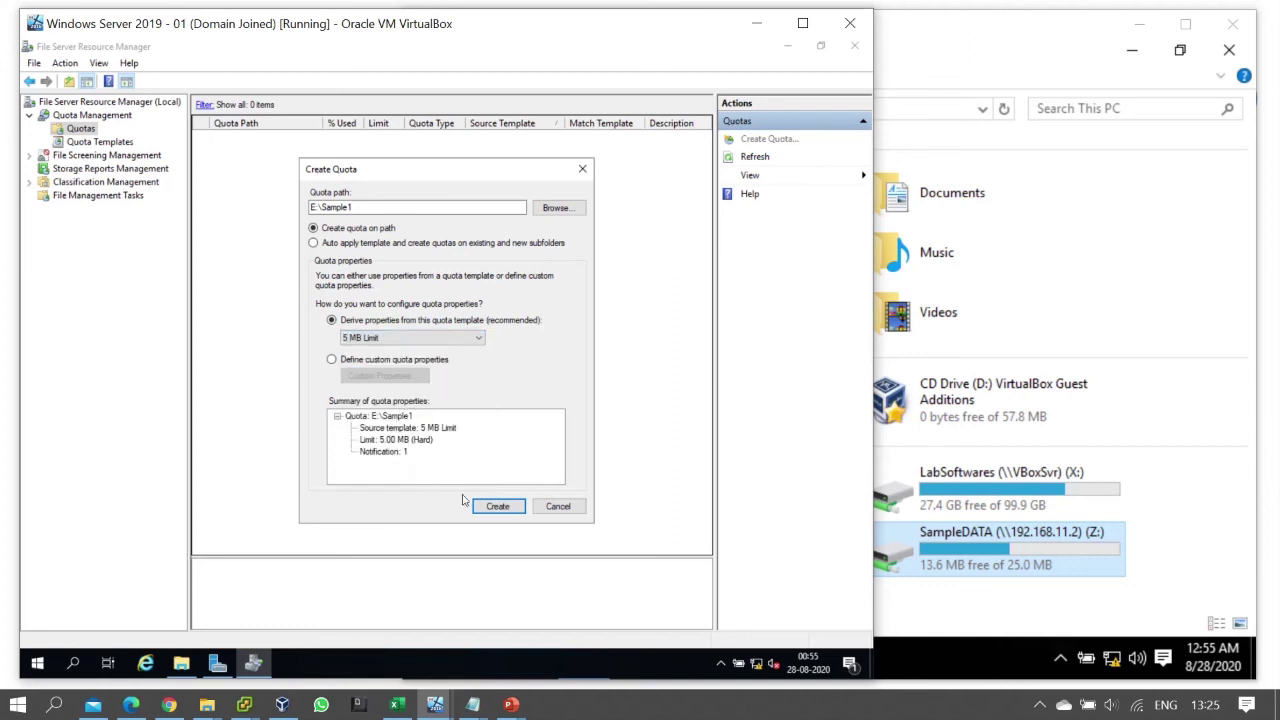
left_click(498, 507)
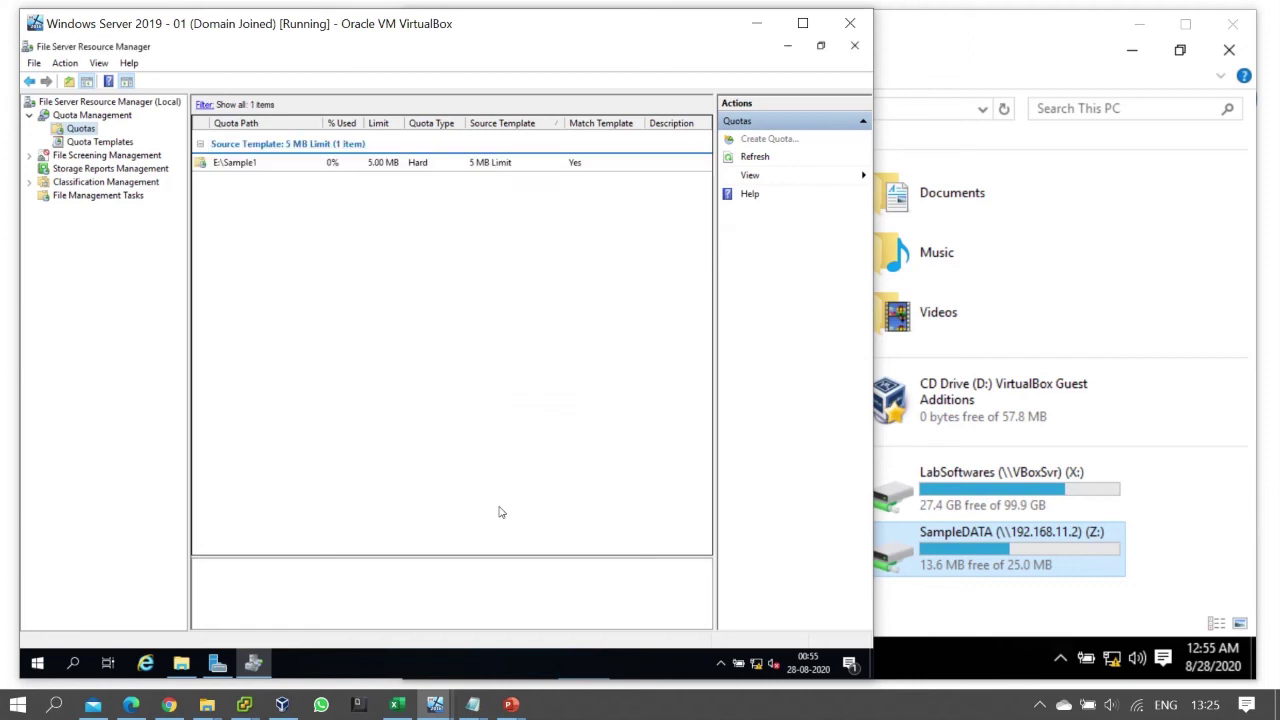
- Create a quota on the path E:\Sample2 that derives its properties from the 10 MB Limit template
right_click(264, 227)
left_click(318, 235)
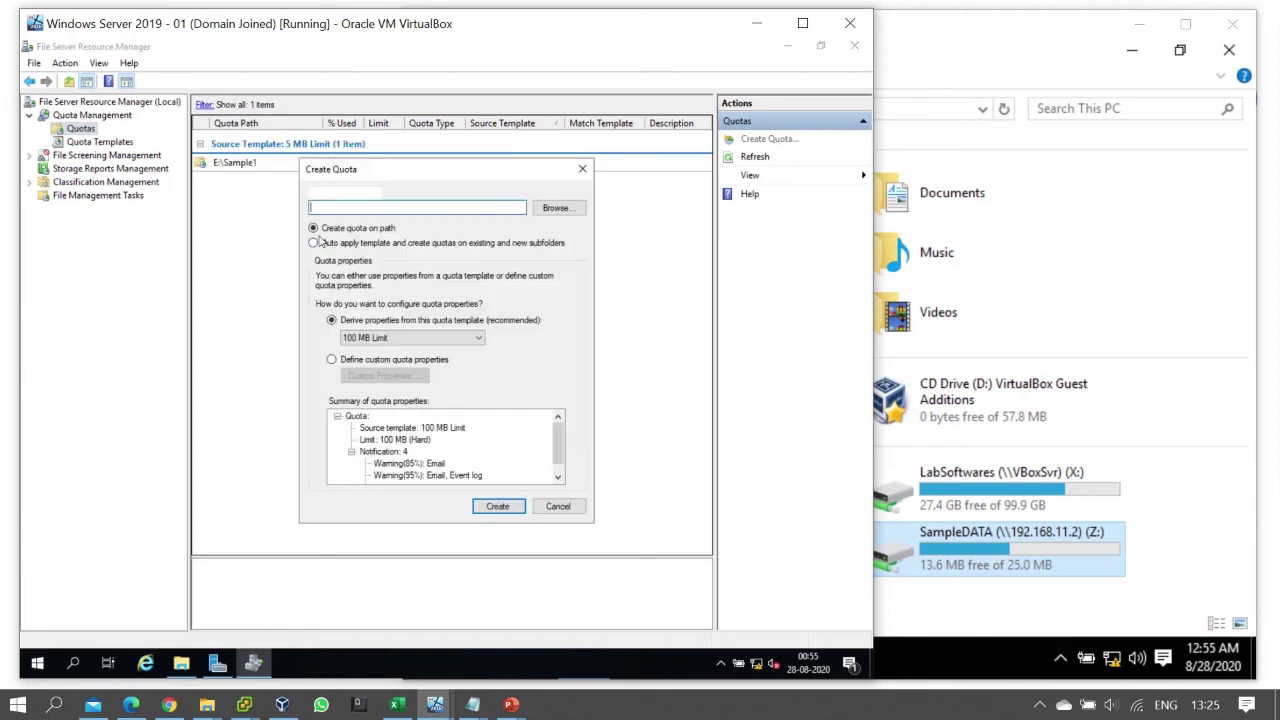
left_click(556, 207)
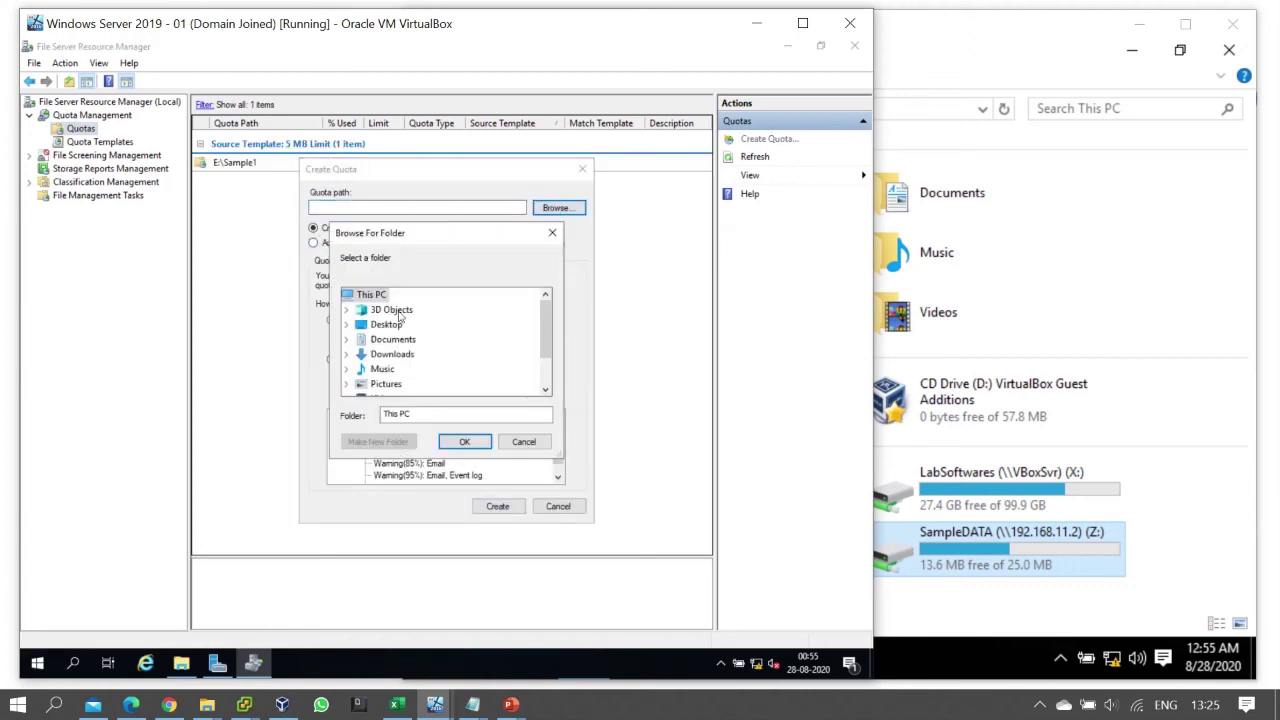
scroll(391, 375, "down", 2)
double_click(391, 383)
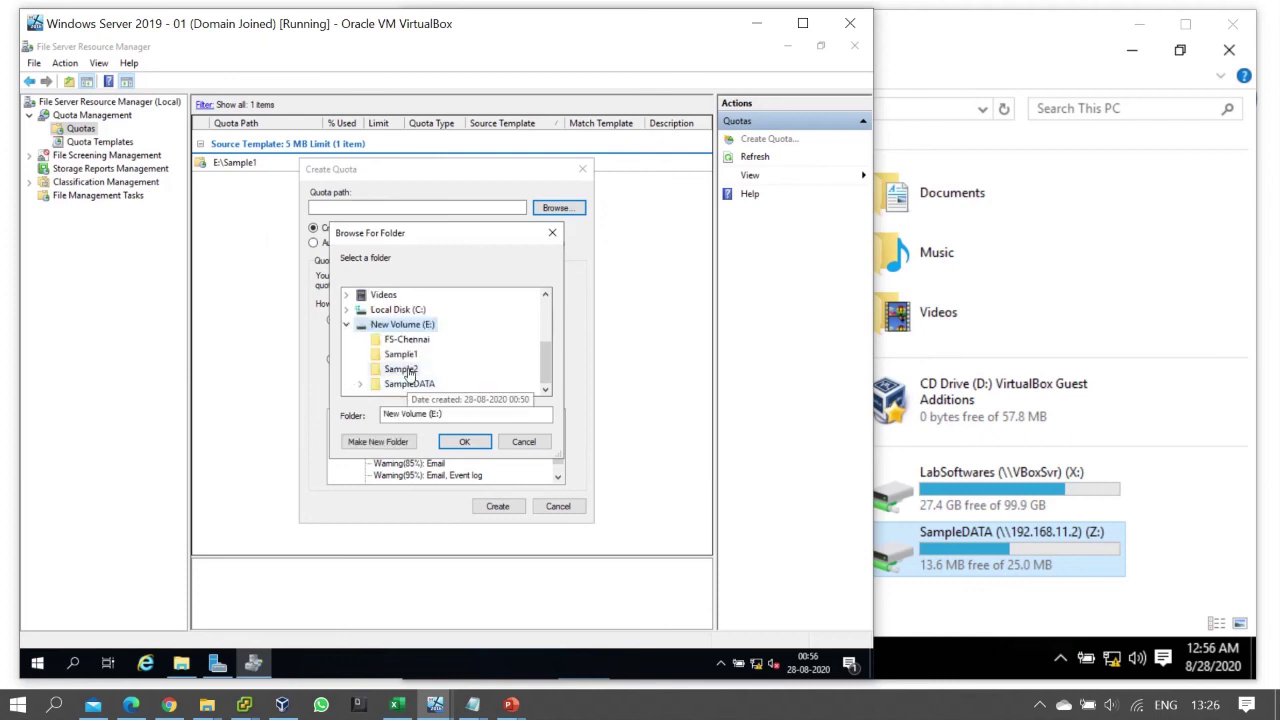
left_click(401, 369)
left_click(464, 441)
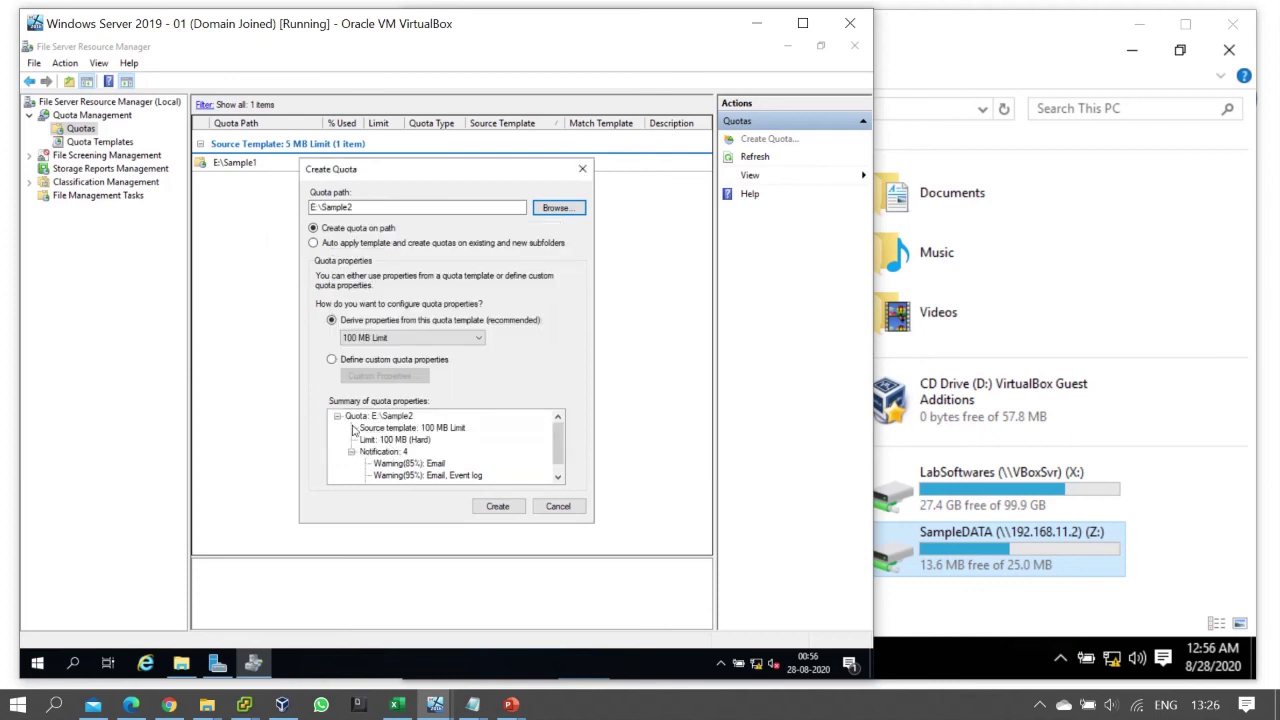
left_click(397, 340)
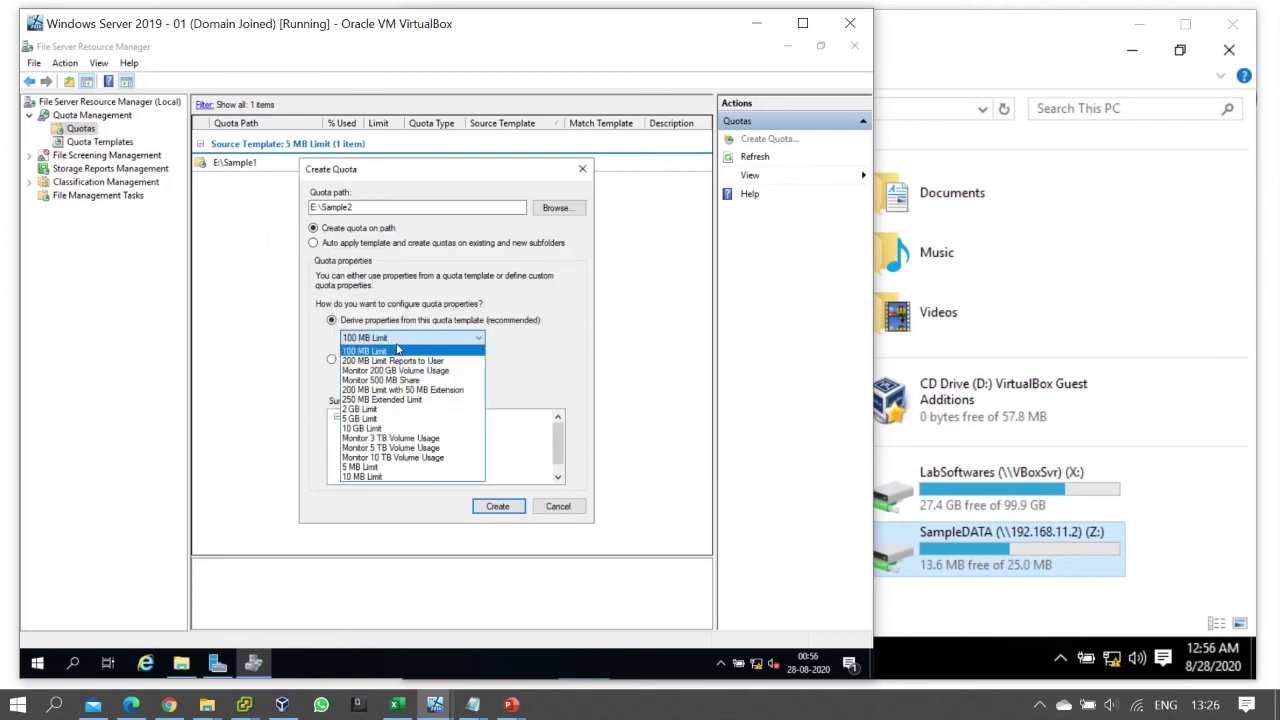
left_click(397, 476)
left_click(498, 507)
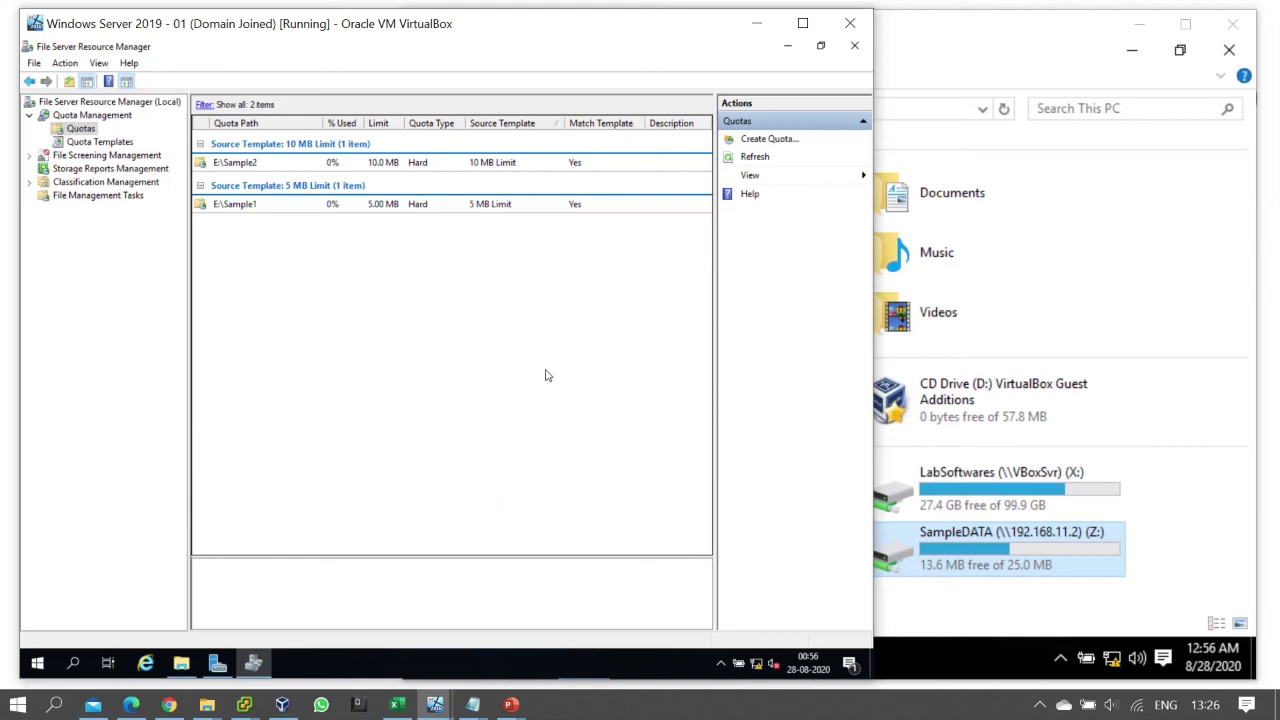
- Switch to the Windows 10 client, refresh This PC, and check the capacity of the mapped Sample1, Sample2 and SampleDATA drives
left_click(1204, 522)
right_click(1204, 522)
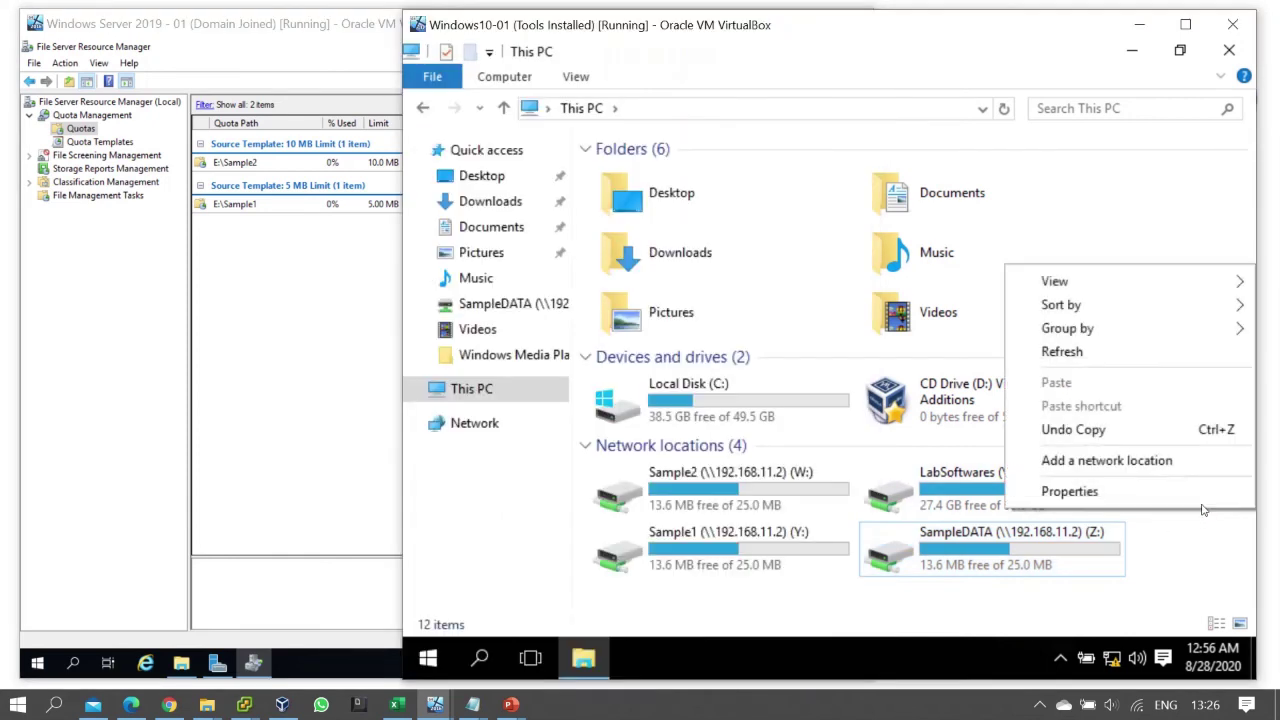
left_click(1122, 365)
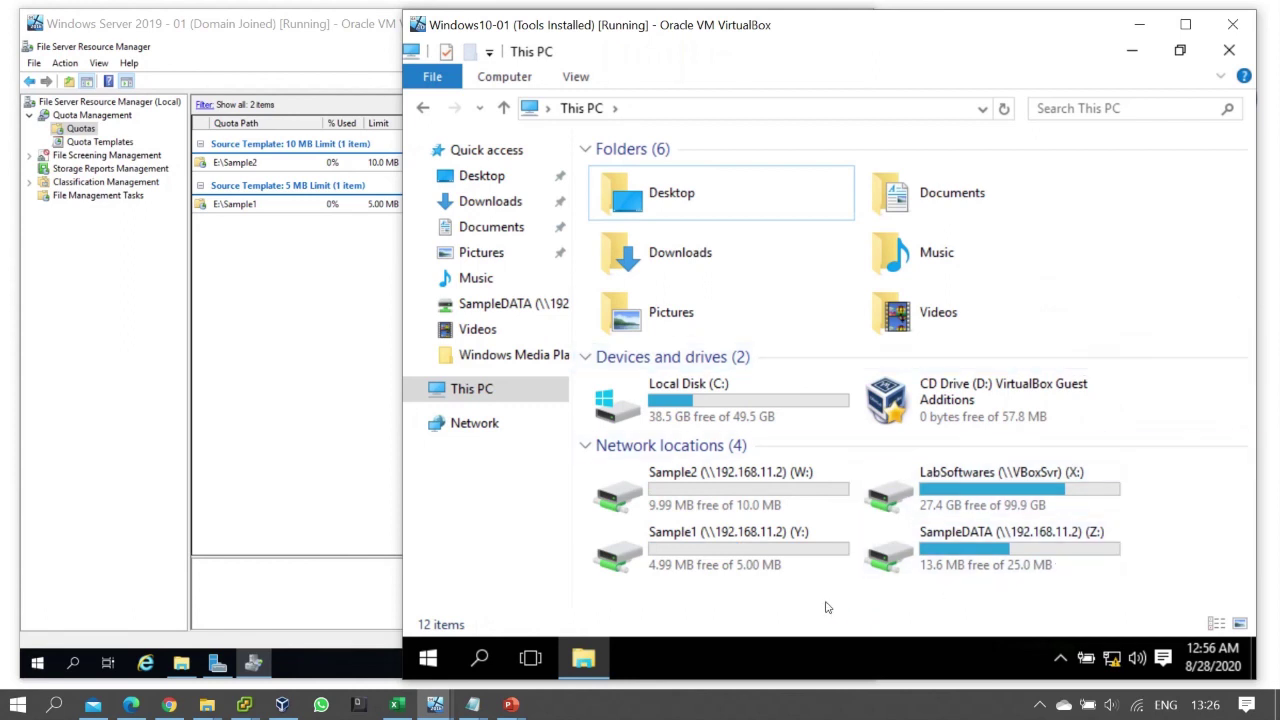
left_click(679, 575)
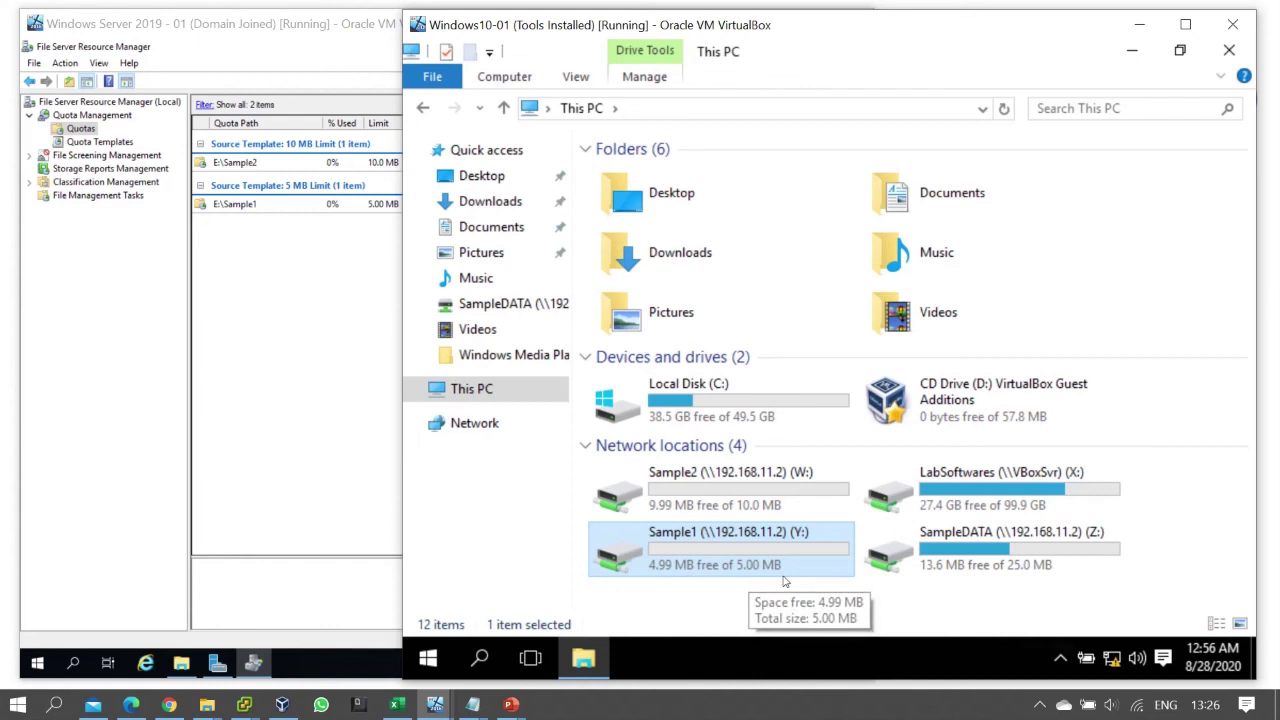
left_click(788, 497)
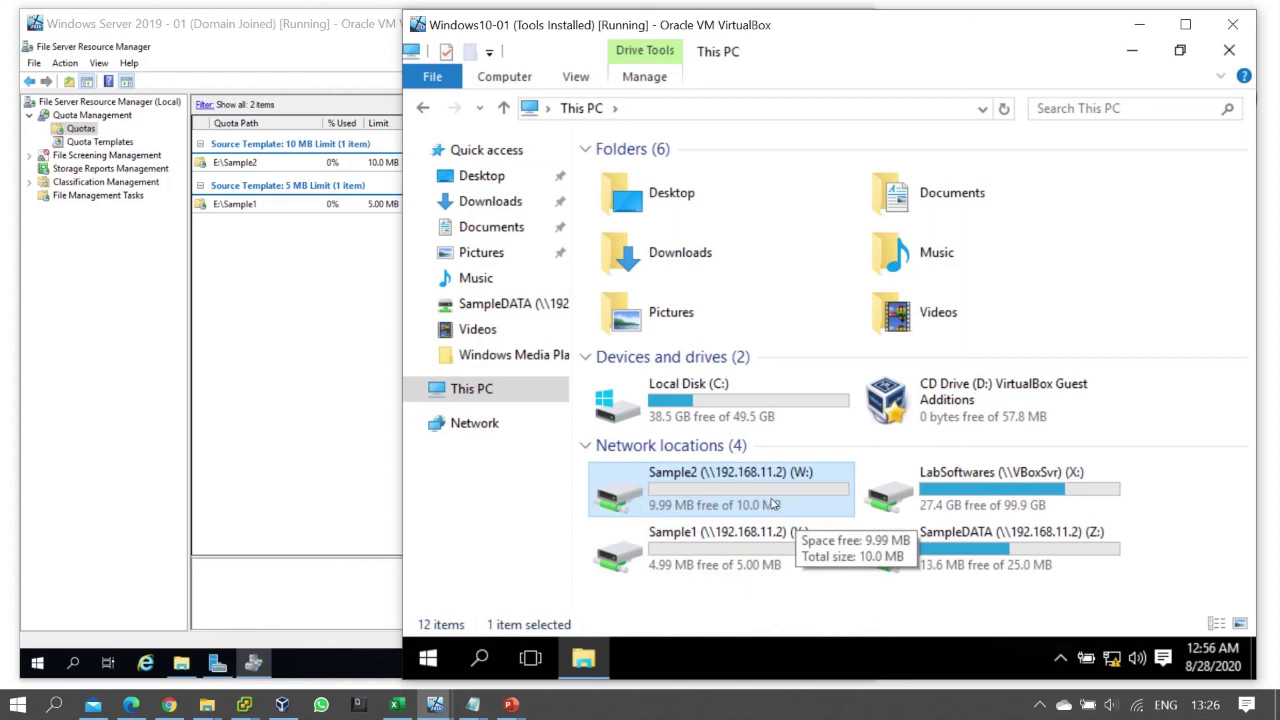
left_click(728, 558)
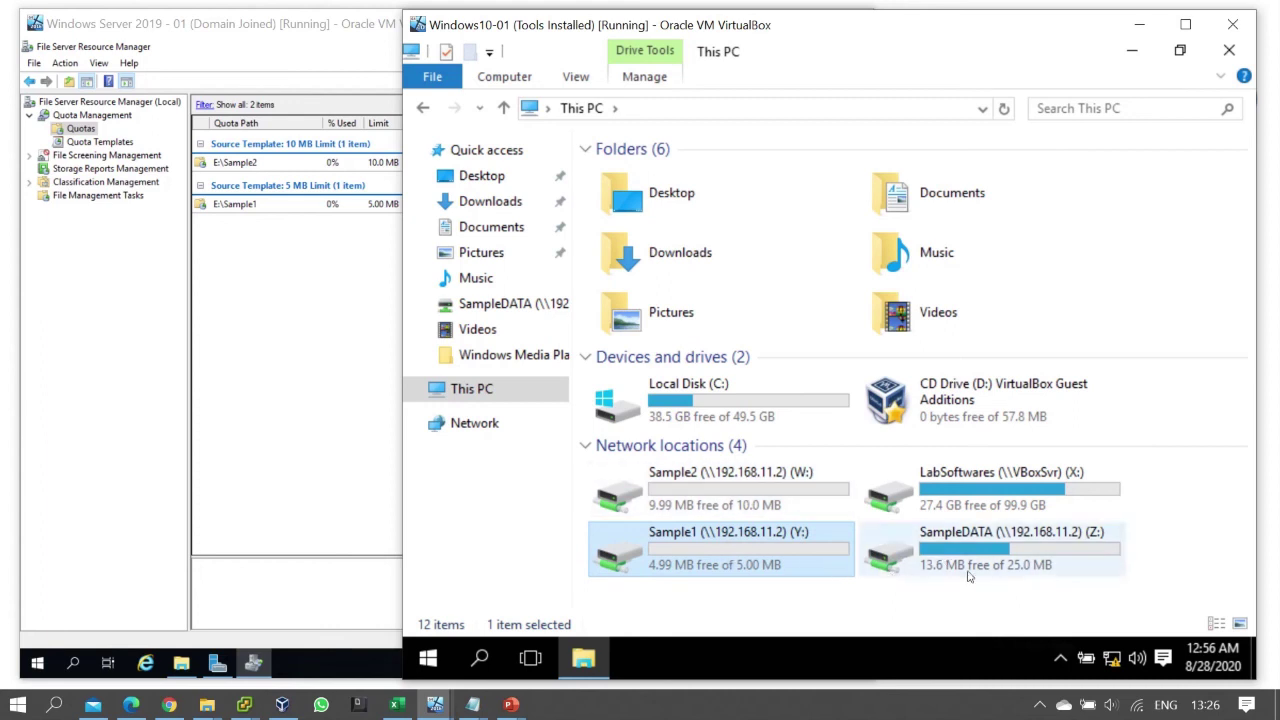
mouse_move(1040, 580)
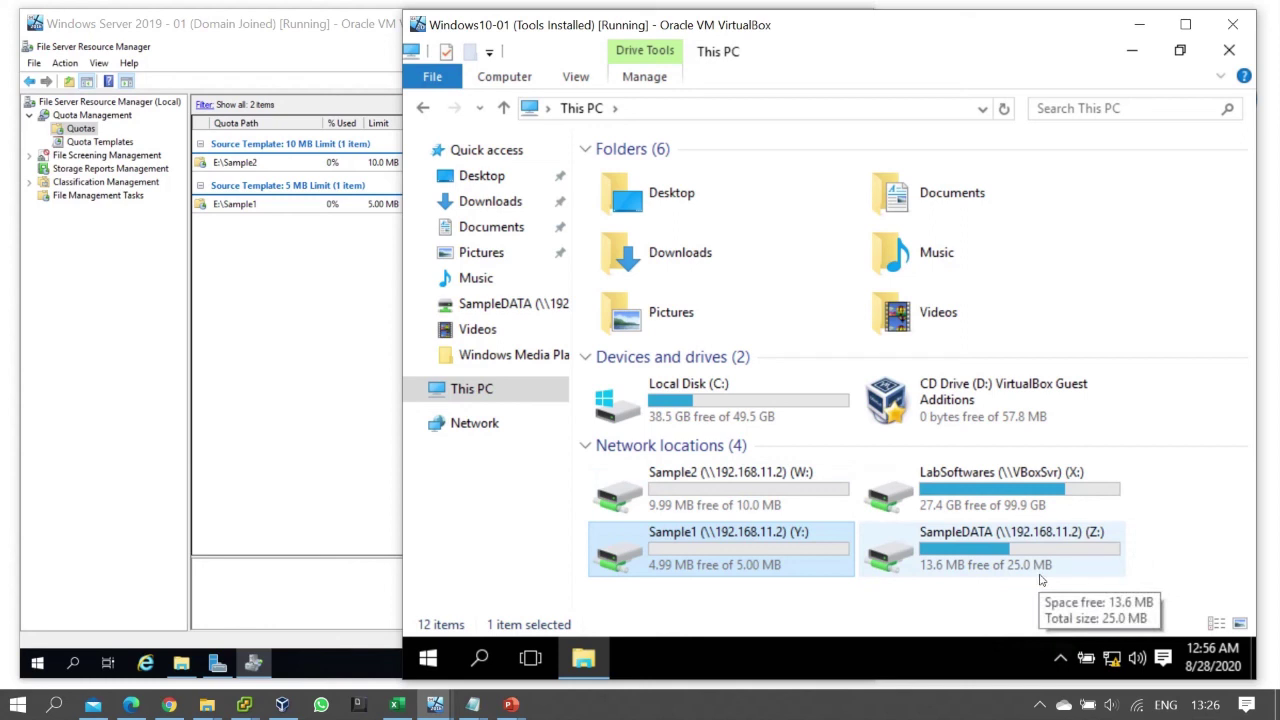
left_click(525, 703)
left_click(605, 648)
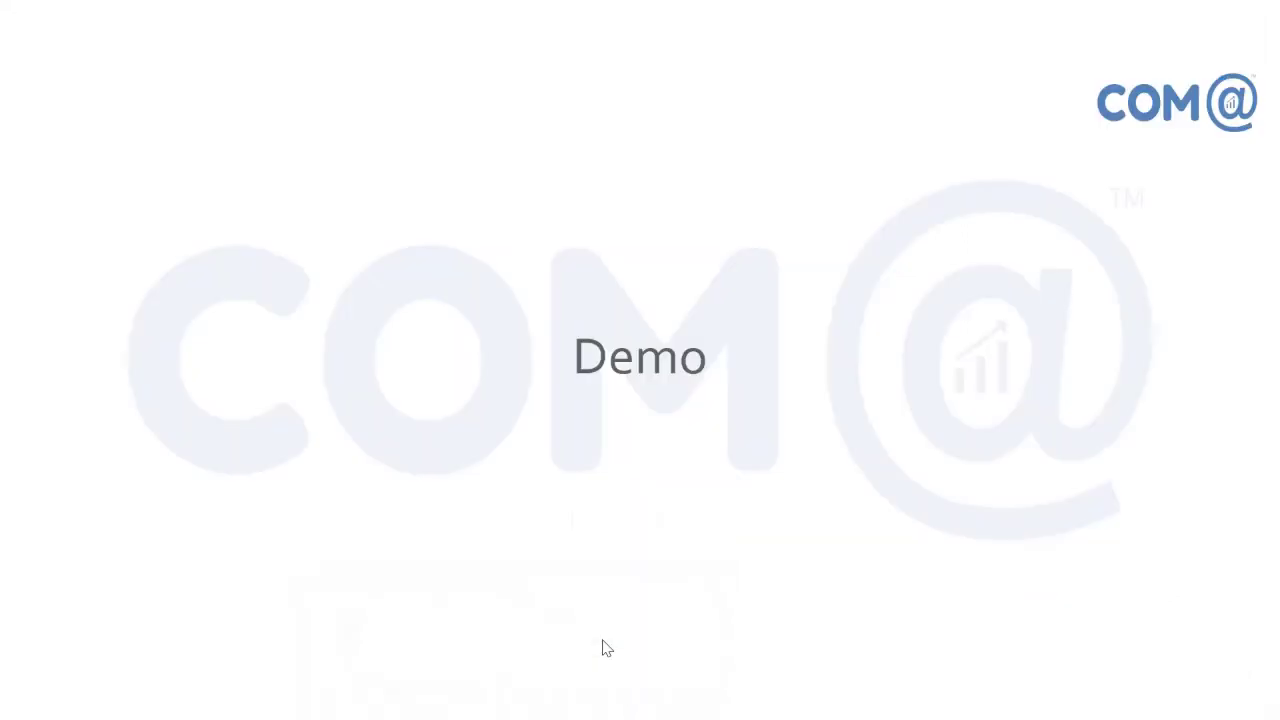
left_click(605, 648)
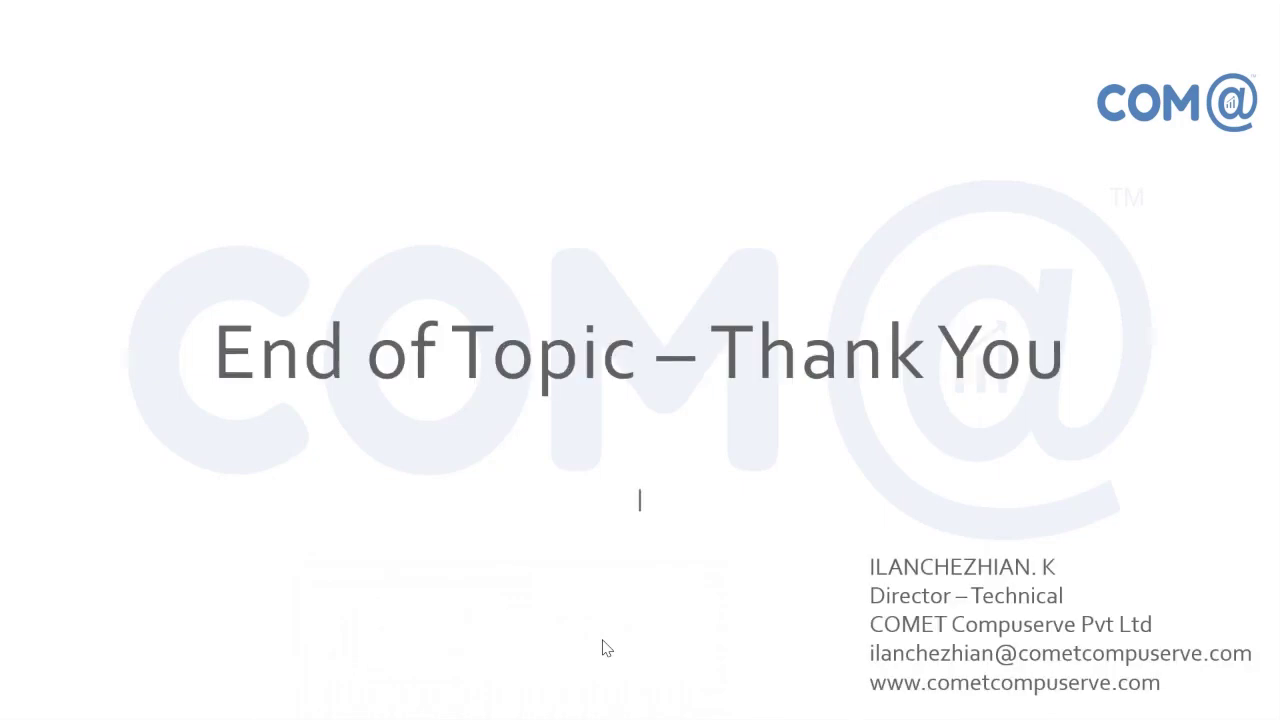